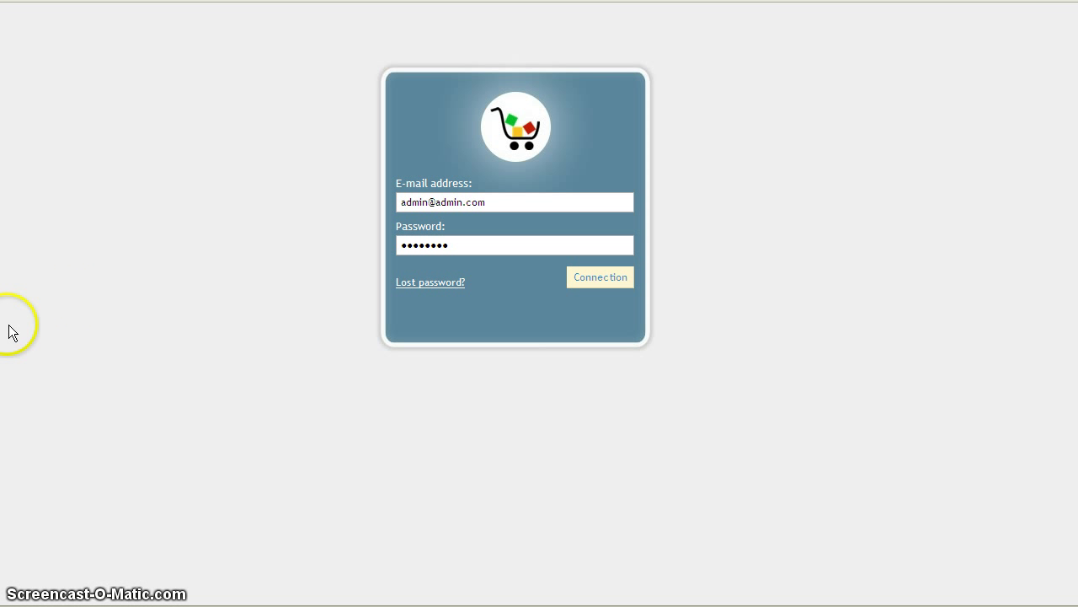
Log in to the PrestaShop back office with the admin e-mail and password.
{"action": "left_click", "coordinate": [582, 278]}
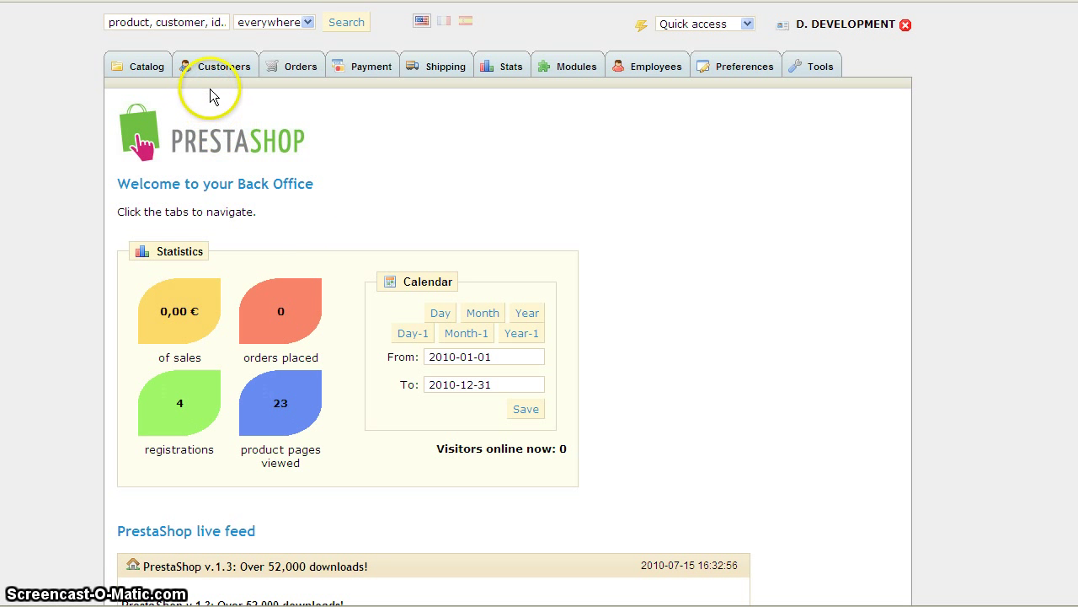
Change the invoice number under Orders > Invoices from 2 to 2250 and save.
{"action": "left_click", "coordinate": [285, 74]}
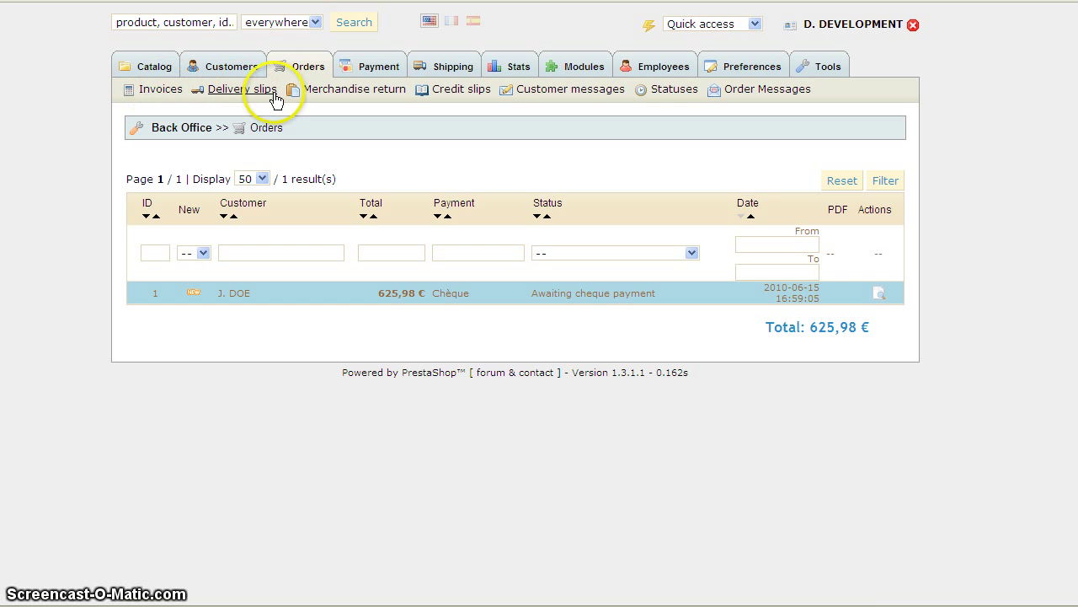
{"action": "left_click", "coordinate": [166, 93]}
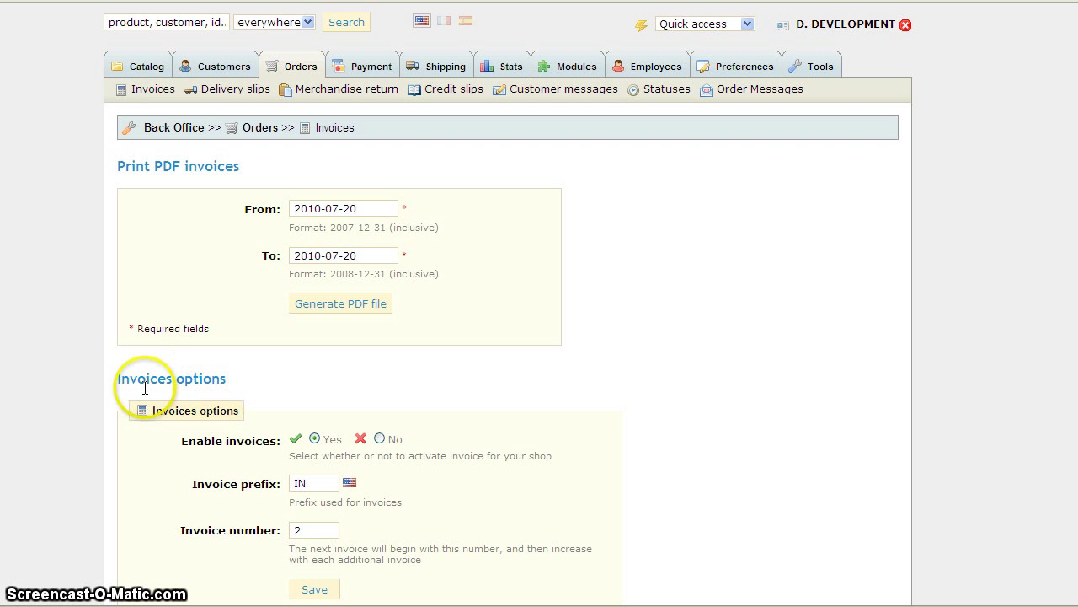
{"action": "scroll", "coordinate": [290, 378], "scroll_direction": "down", "scroll_amount": 1}
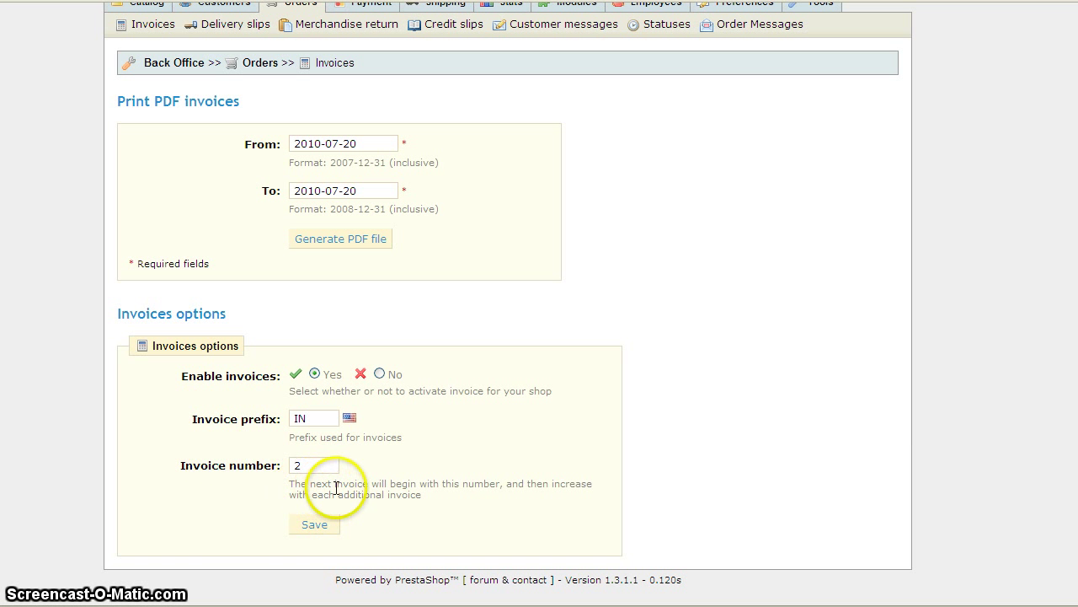
{"action": "left_click_drag", "start_coordinate": [290, 486], "coordinate": [432, 500]}
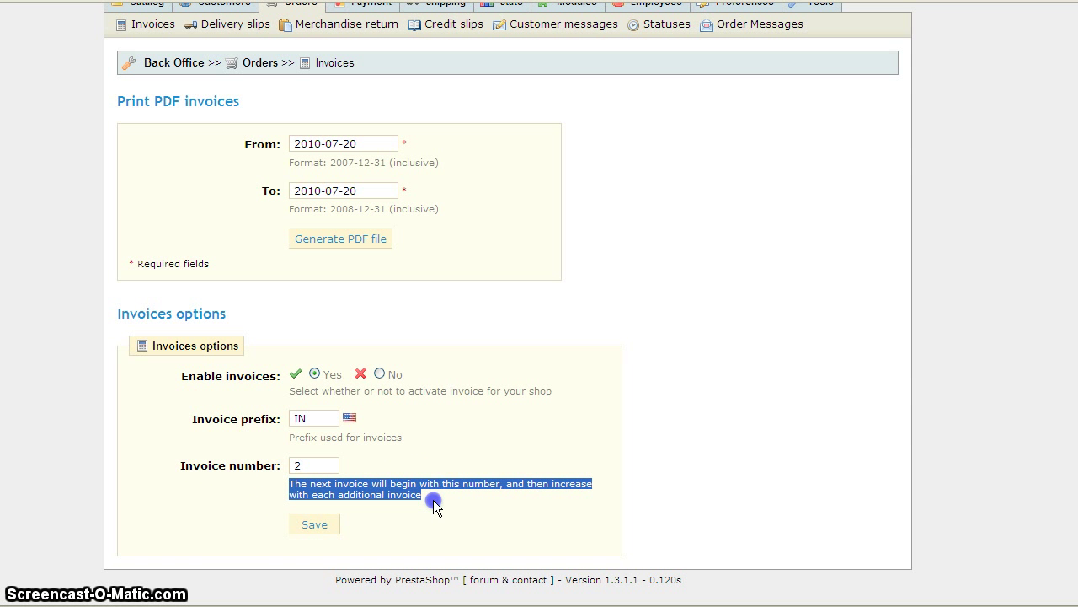
{"action": "left_click_drag", "start_coordinate": [315, 467], "coordinate": [255, 455]}
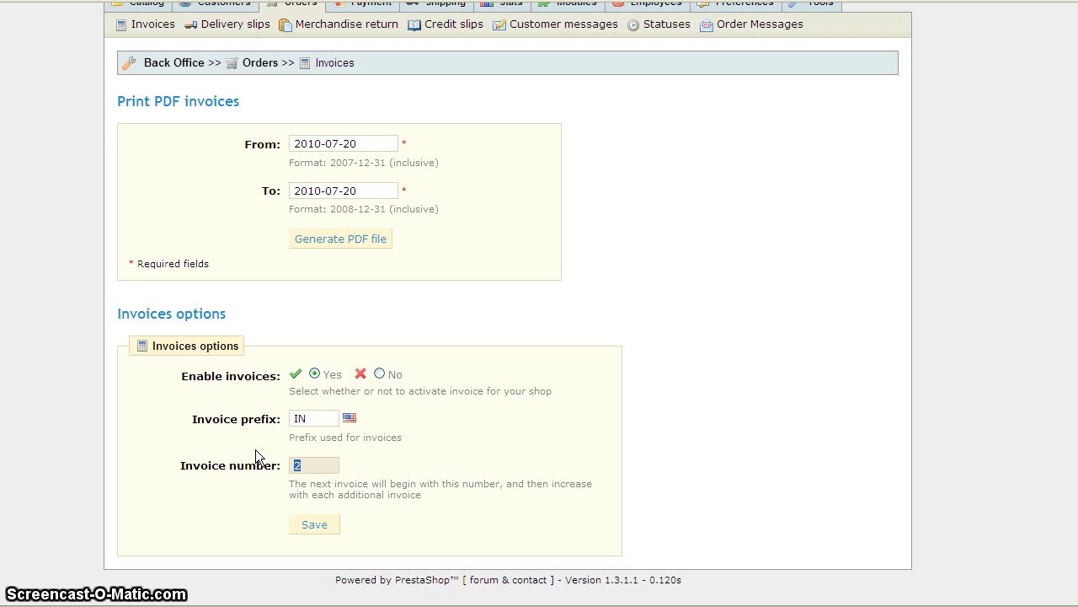
{"action": "left_click", "coordinate": [255, 451]}
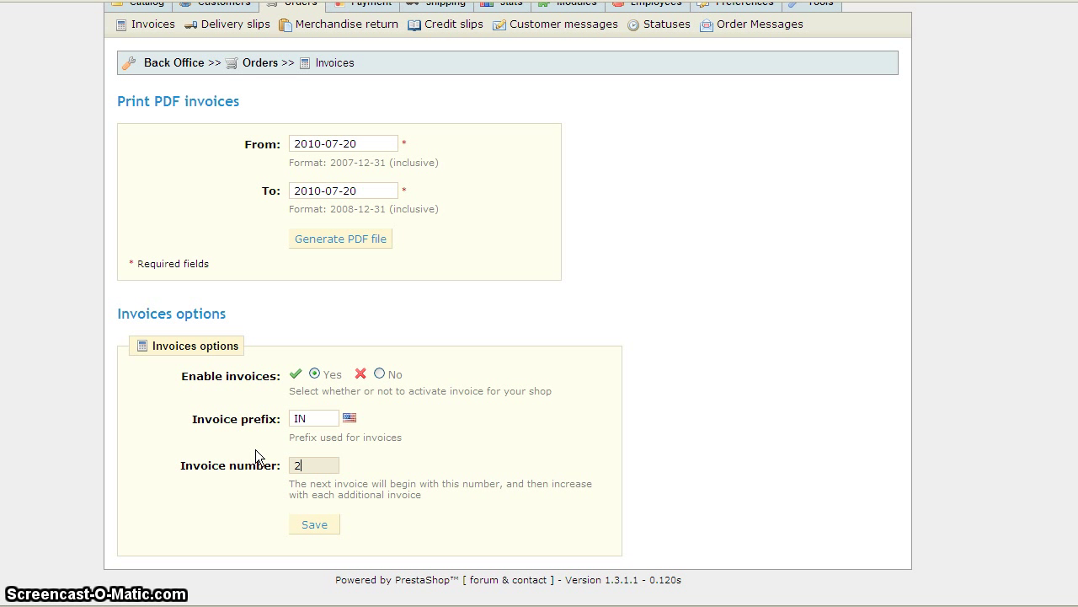
{"action": "type", "text": "250"}
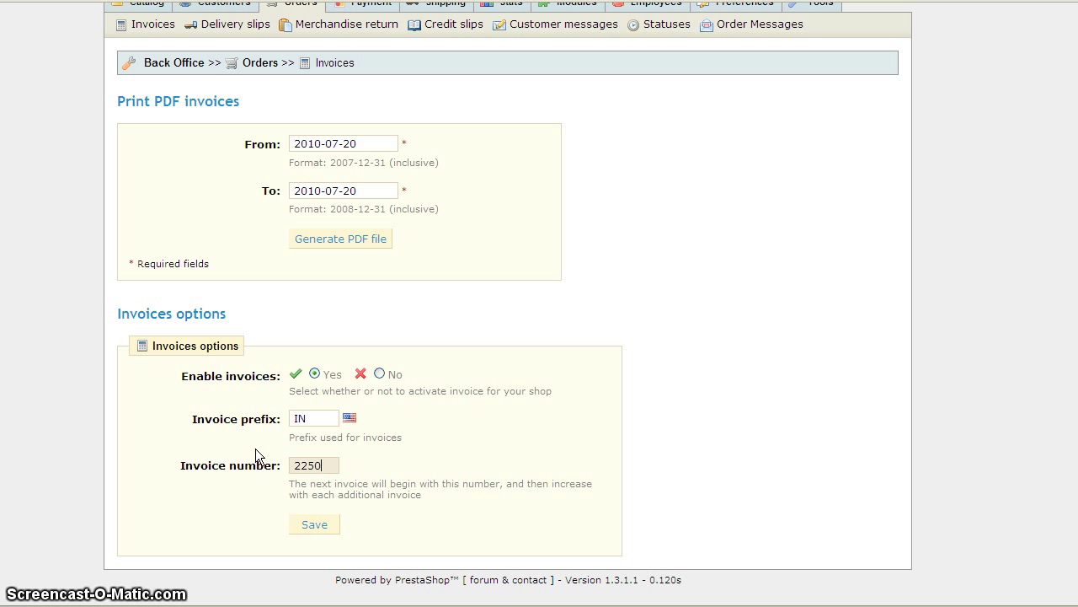
{"action": "left_click", "coordinate": [313, 529]}
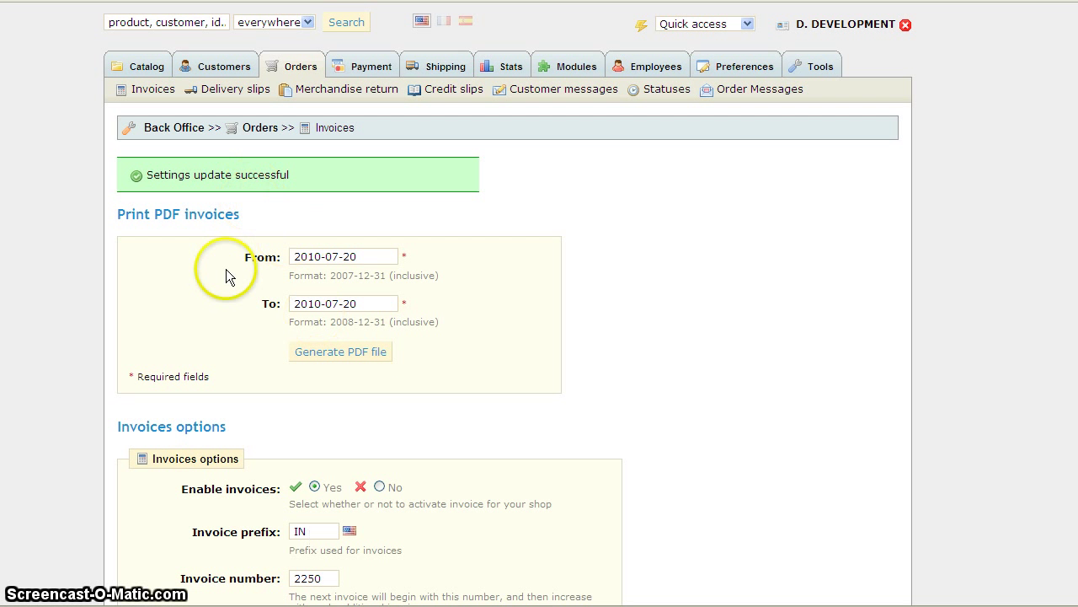
Replace the delivery slip number 2 with 1875 under Orders > Delivery slips and save.
{"action": "left_click", "coordinate": [212, 92]}
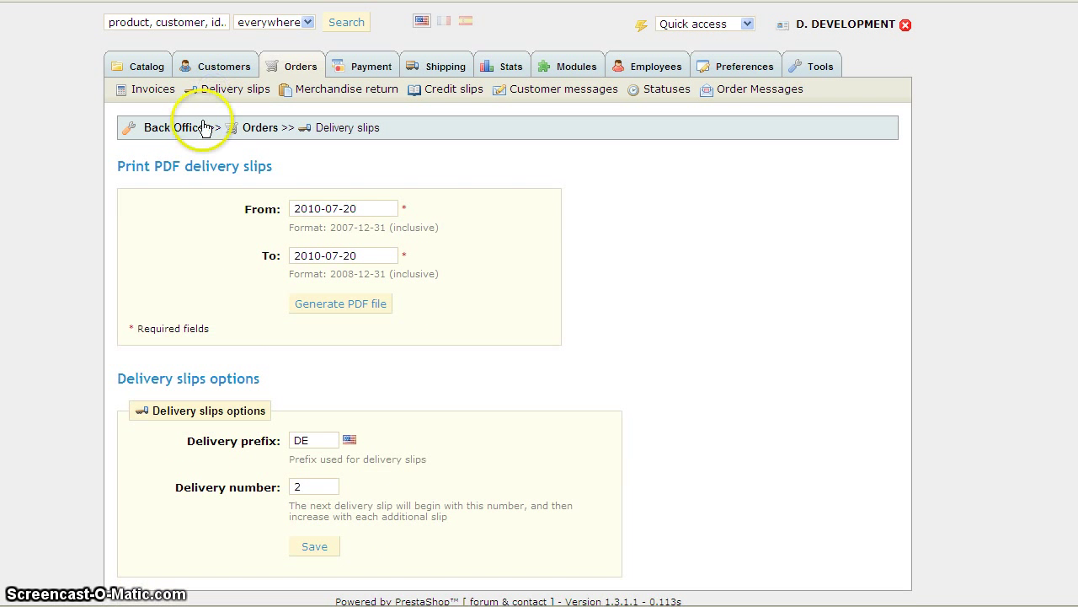
{"action": "double_click", "coordinate": [297, 486]}
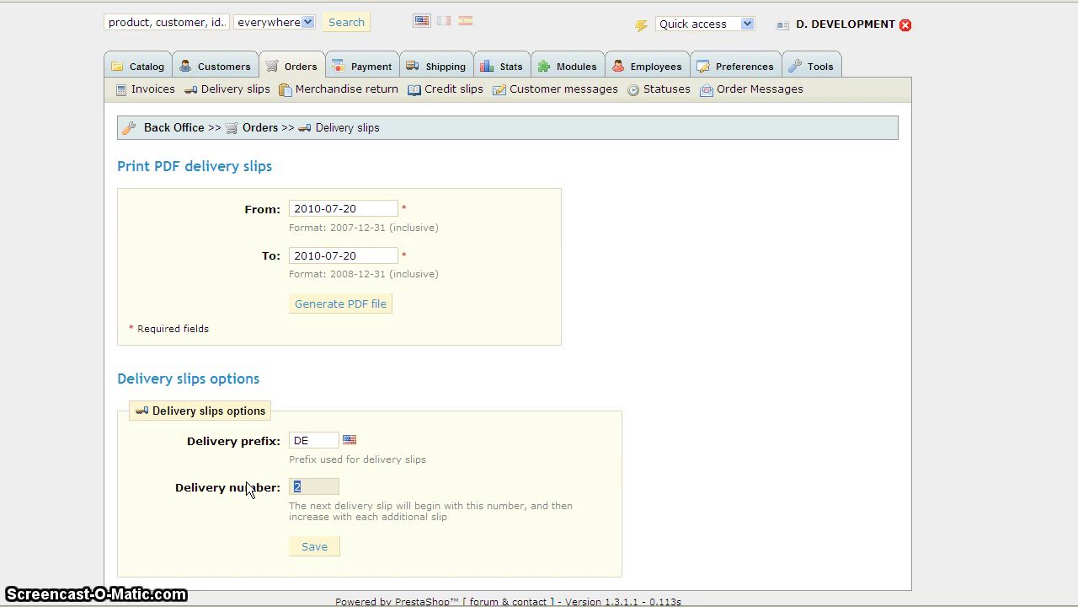
{"action": "type", "text": "1"}
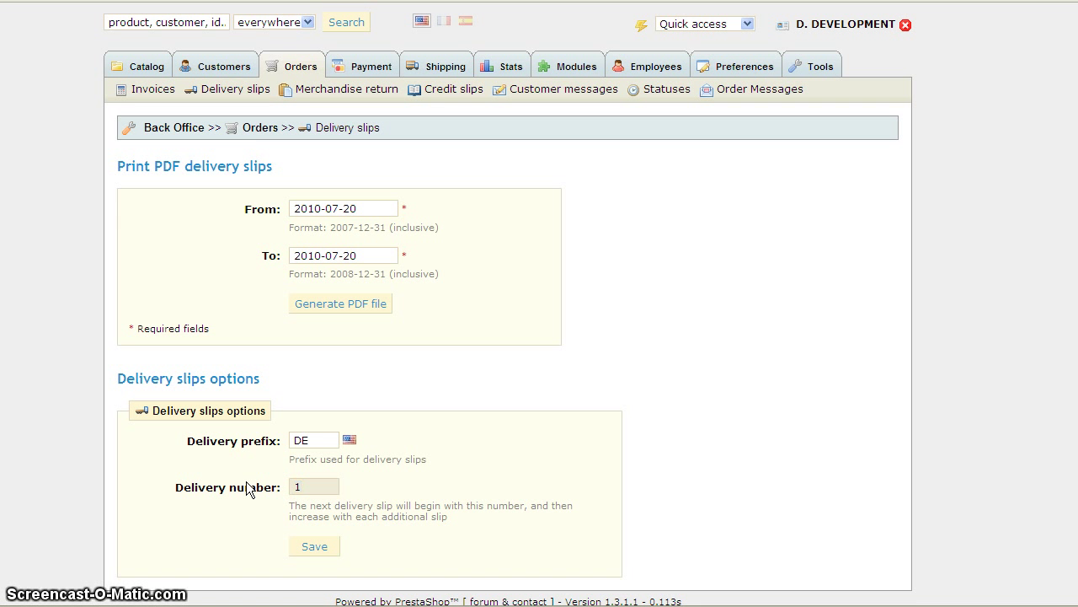
{"action": "type", "text": "875"}
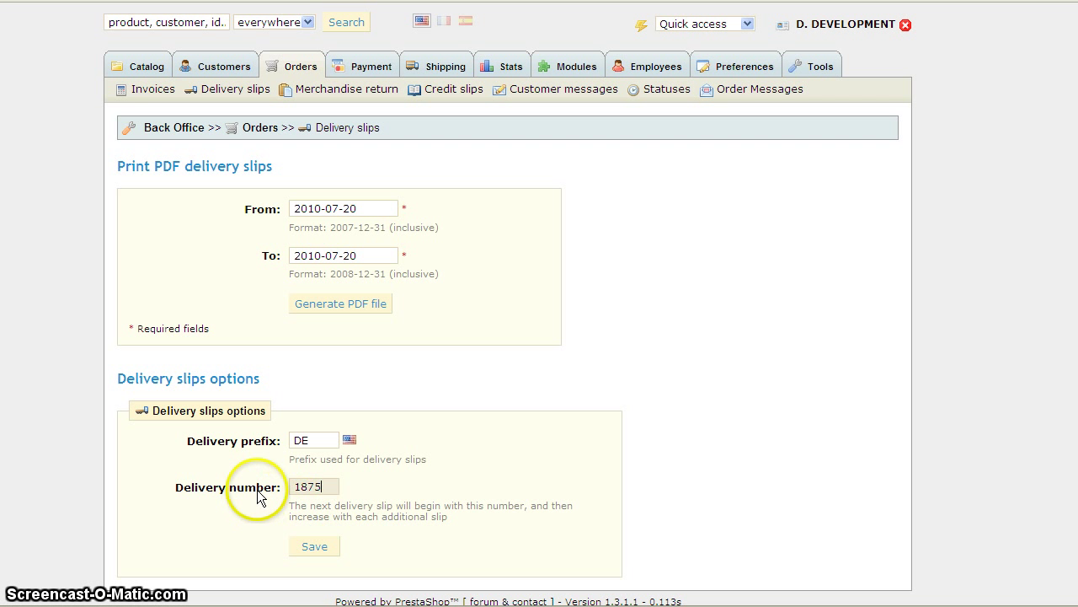
{"action": "left_click", "coordinate": [303, 546]}
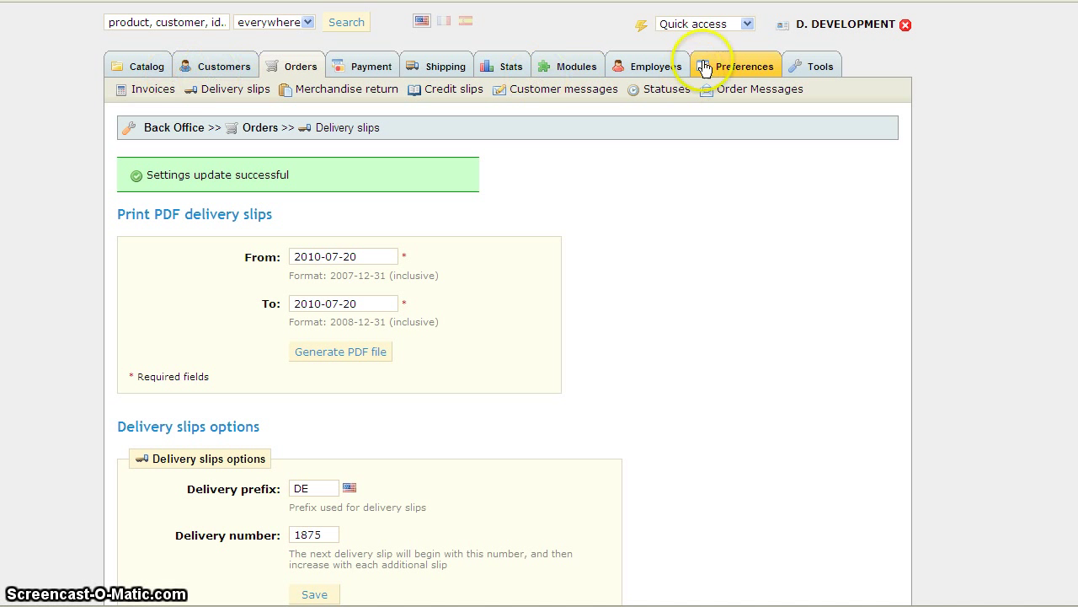
Open the storefront through Quick access > My Shop to reach the checkout login step.
{"action": "left_click", "coordinate": [713, 26]}
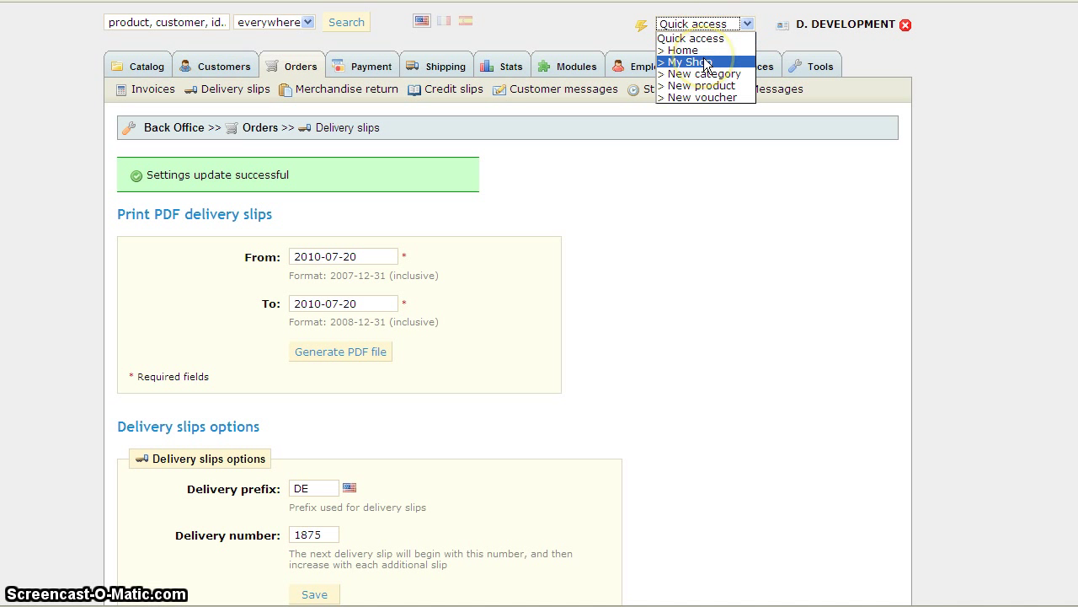
{"action": "left_click", "coordinate": [193, 52]}
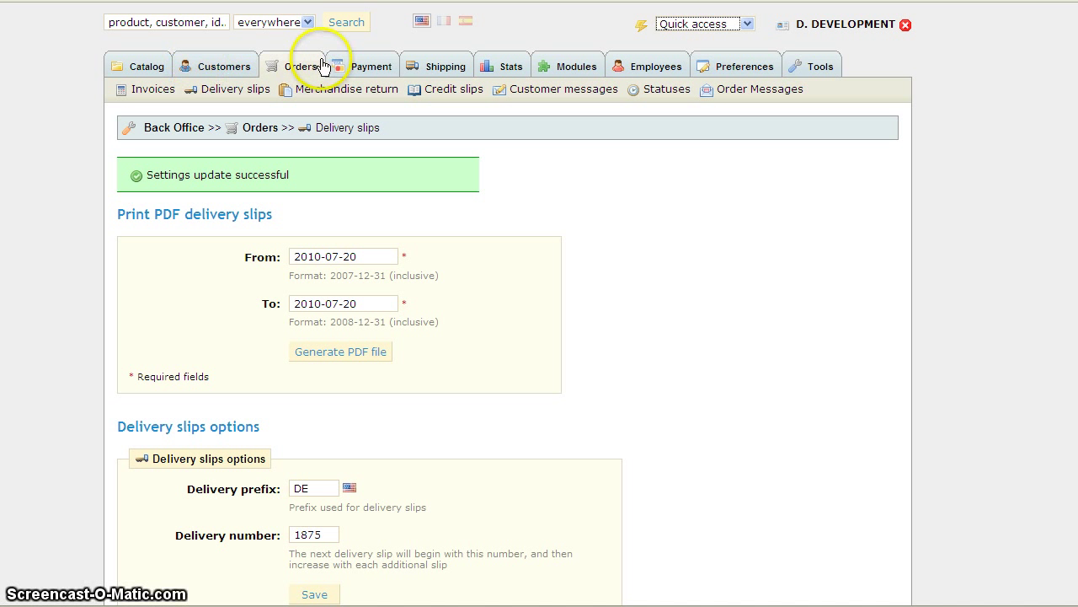
{"action": "left_click", "coordinate": [286, 66]}
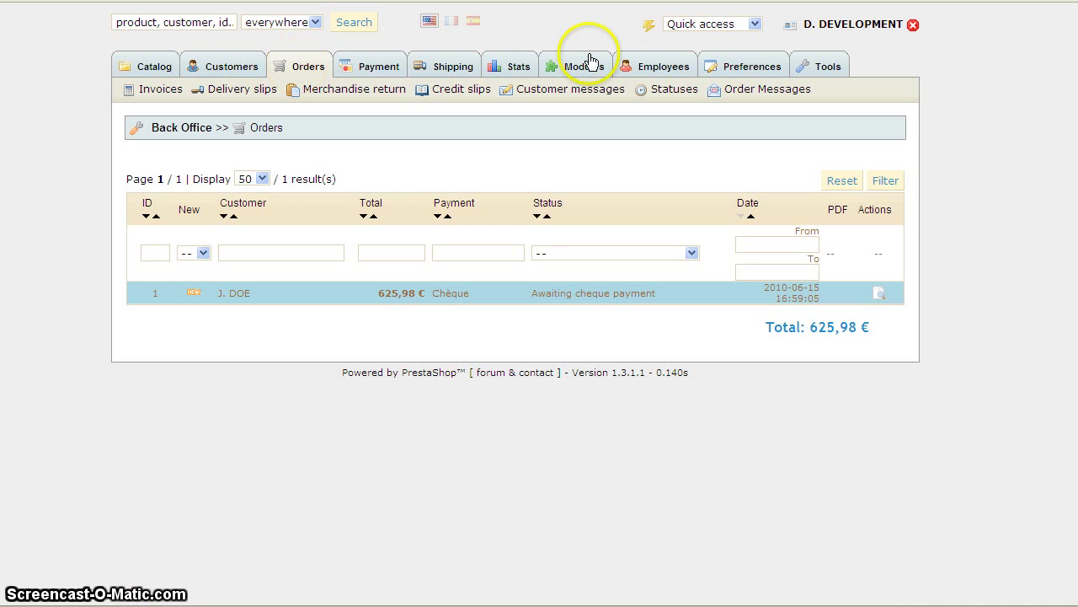
{"action": "left_click", "coordinate": [752, 24]}
{"action": "left_click", "coordinate": [729, 63]}
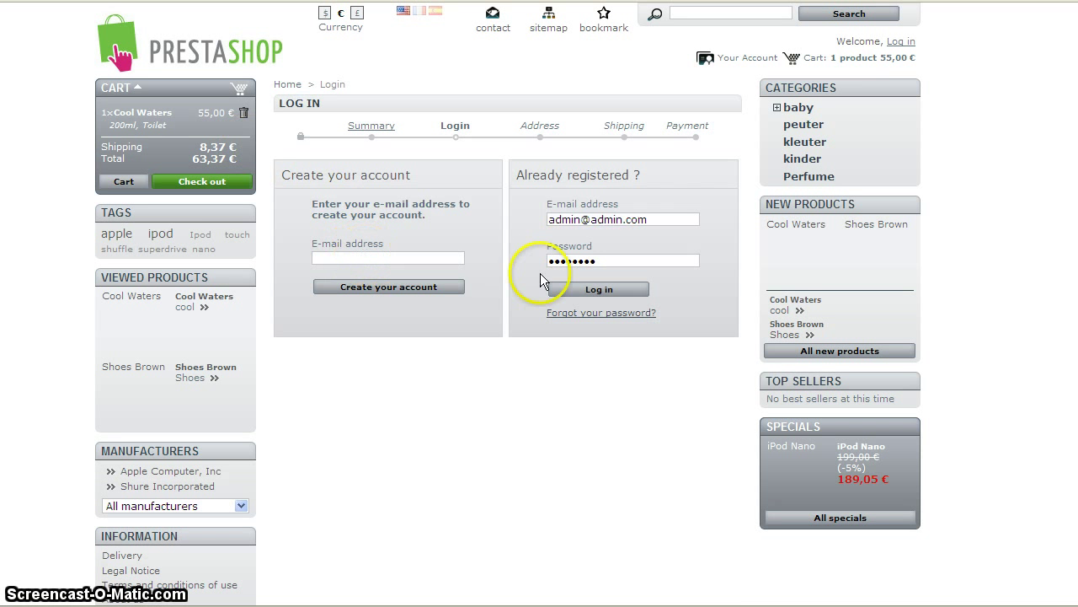
After the failed customer login, submit a new e-mail under Create your account.
{"action": "left_click", "coordinate": [581, 293]}
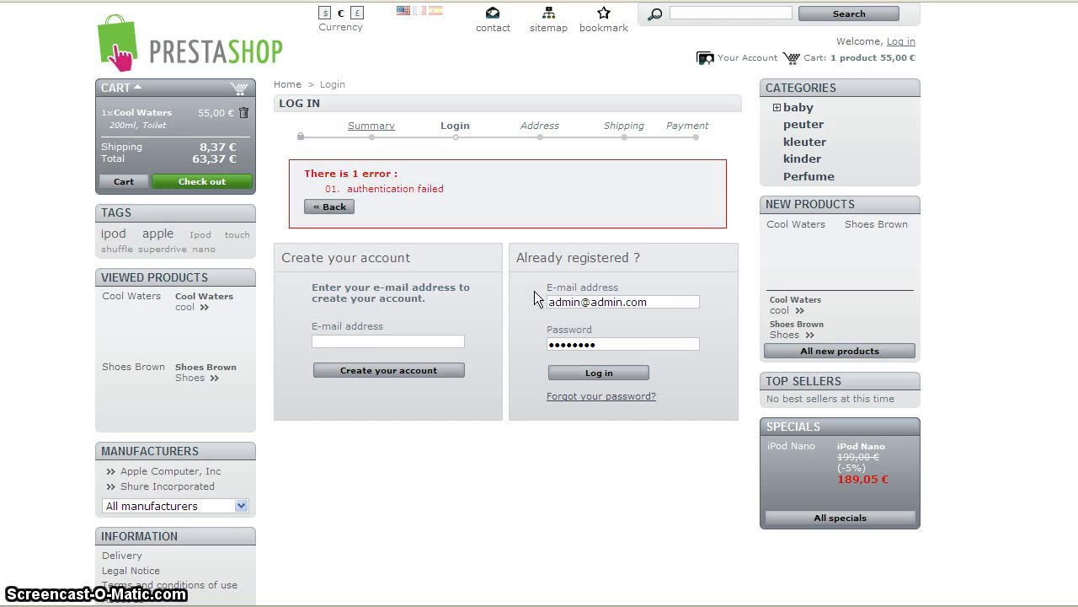
{"action": "left_click", "coordinate": [403, 338]}
{"action": "type", "text": "stim@stim.com"}
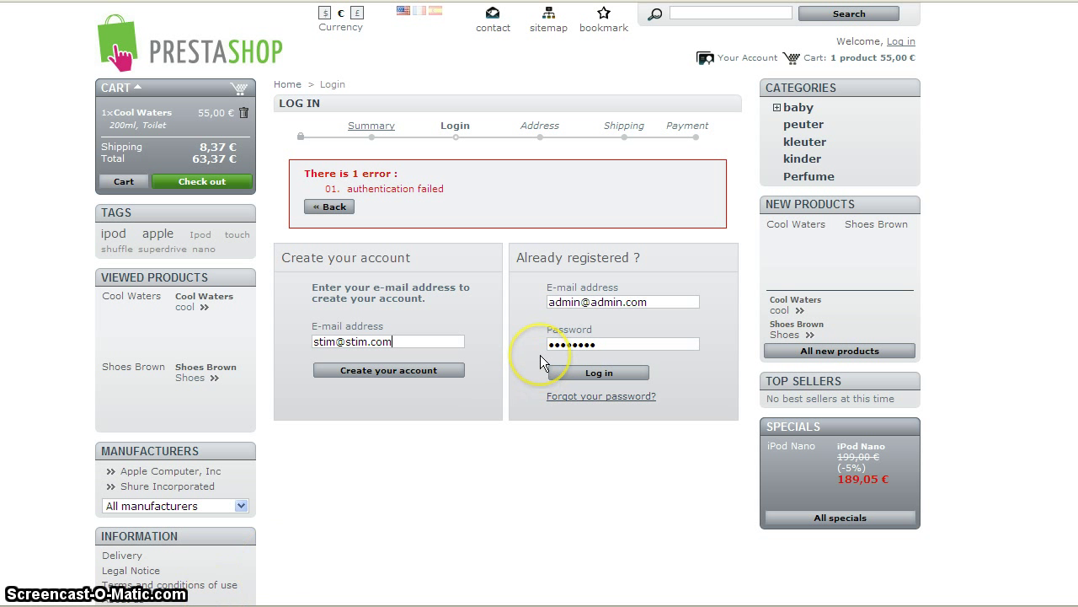
{"action": "key", "text": "Return"}
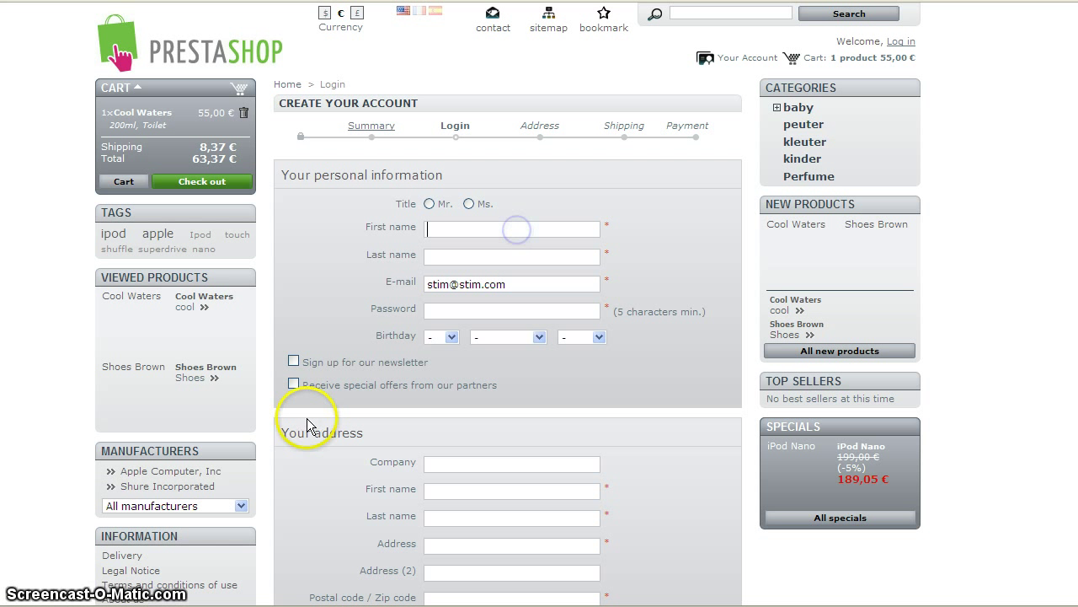
Enter the new customer's first name, last name and an eight-character password.
{"action": "type", "text": "stim"}
{"action": "key", "text": "Tab"}
{"action": "type", "text": "stim"}
{"action": "key", "text": "Tab"}
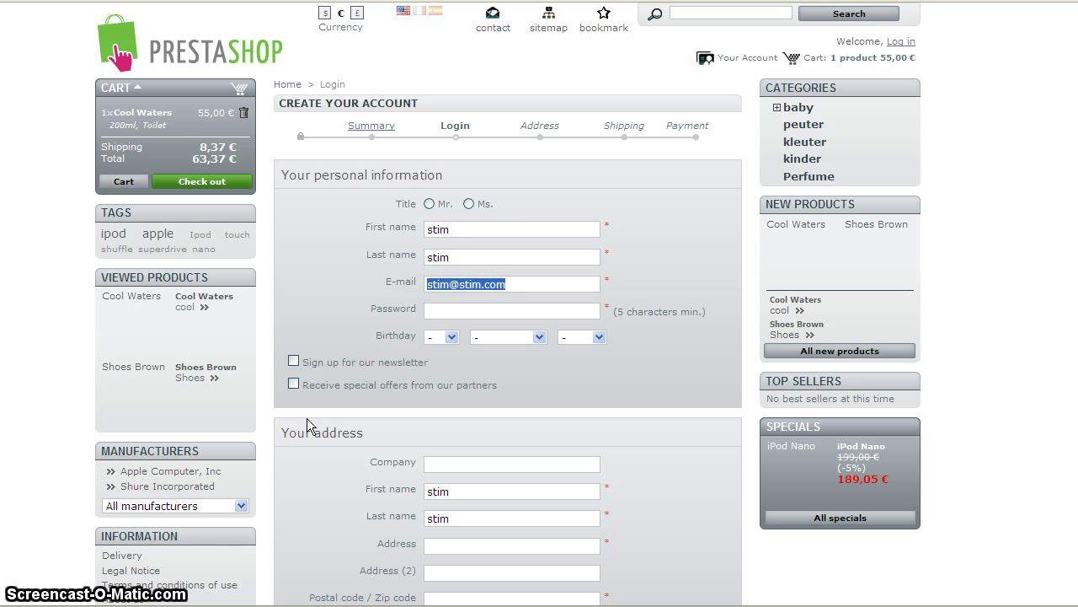
{"action": "key", "text": "Tab"}
{"action": "type", "text": "sti"}
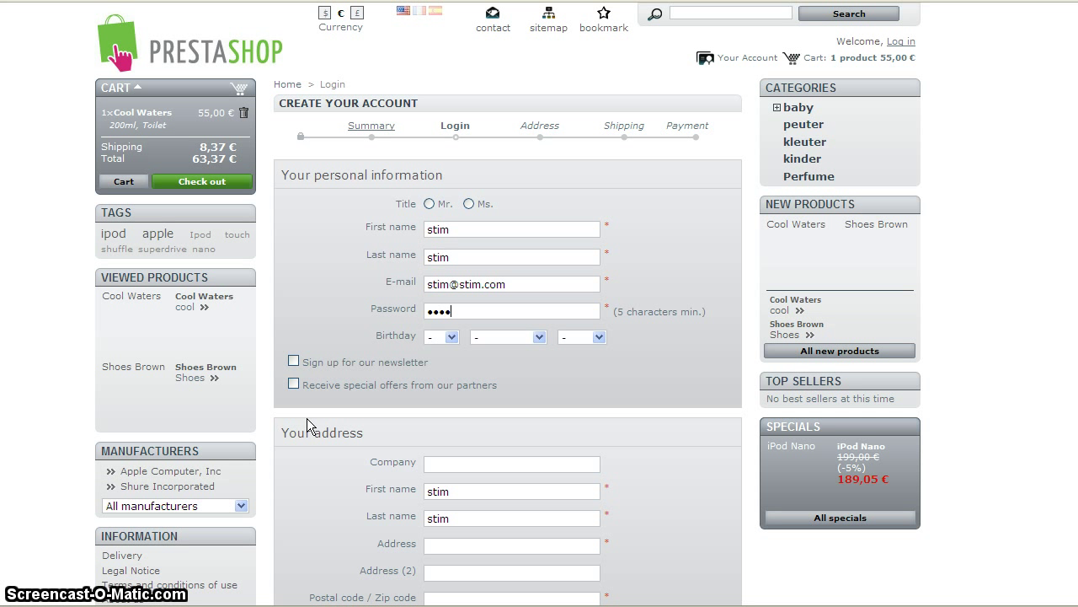
{"action": "type", "text": "m"}
{"action": "key", "text": "BackSpace"}
{"action": "key", "text": "BackSpace"}
{"action": "key", "text": "BackSpace"}
{"action": "key", "text": "BackSpace"}
{"action": "type", "text": "stim1234"}
{"action": "key", "text": "Tab"}
{"action": "key", "text": "Tab"}
{"action": "key", "text": "Tab"}
{"action": "key", "text": "Tab"}
{"action": "key", "text": "Tab"}
{"action": "key", "text": "Tab"}
Fill in the street address, postal code and city, then register the account.
{"action": "scroll", "coordinate": [531, 351], "scroll_direction": "down", "scroll_amount": 3}
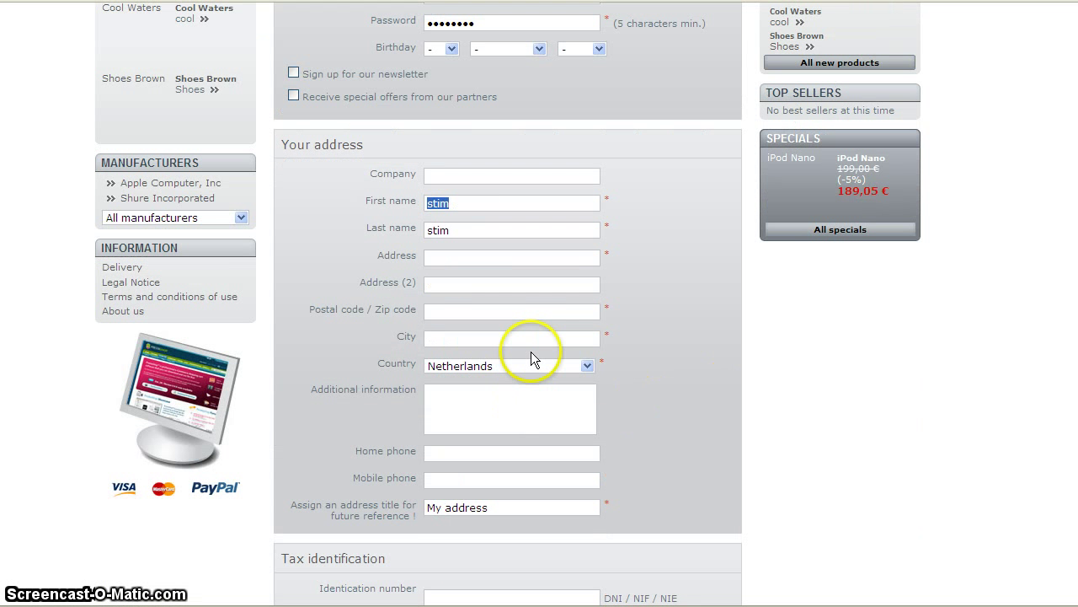
{"action": "left_click", "coordinate": [539, 257]}
{"action": "type", "text": "st"}
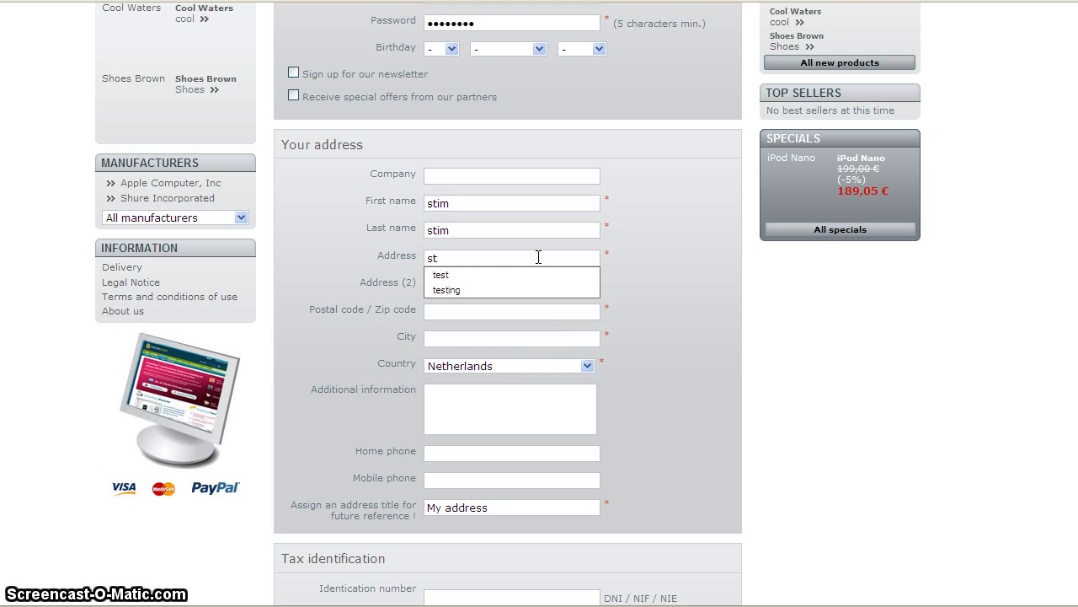
{"action": "type", "text": "m"}
{"action": "left_click", "coordinate": [496, 309]}
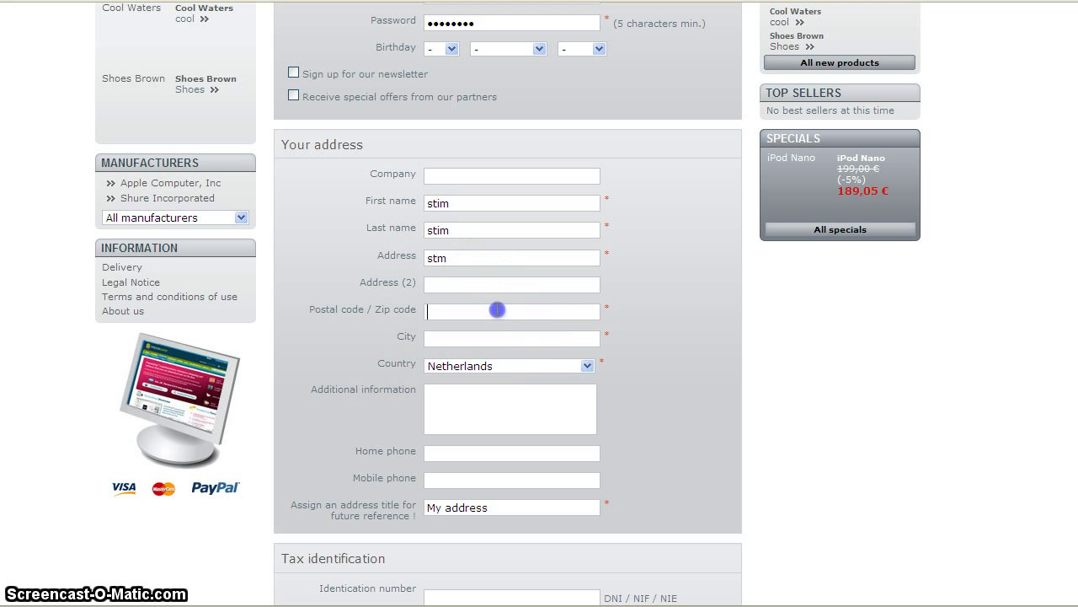
{"action": "type", "text": "stim"}
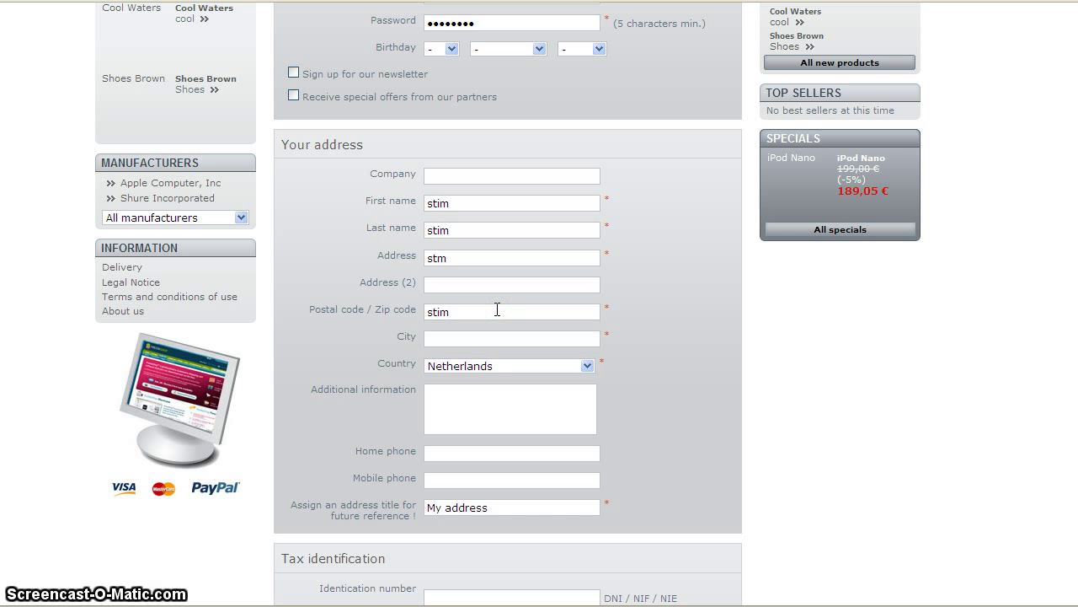
{"action": "left_click", "coordinate": [492, 338]}
{"action": "type", "text": "stim"}
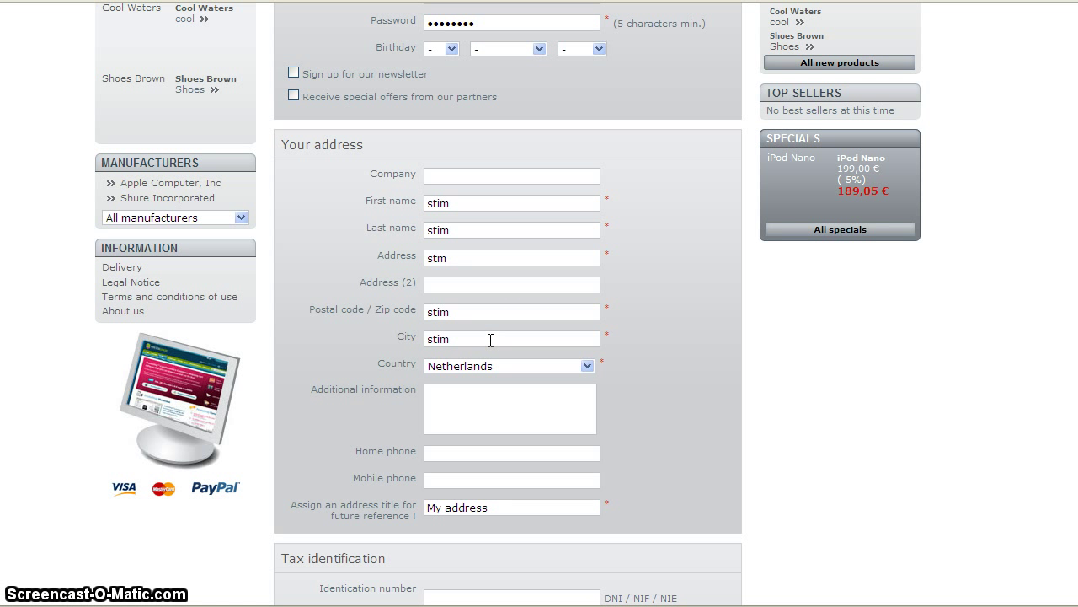
{"action": "scroll", "coordinate": [520, 505], "scroll_direction": "down", "scroll_amount": 3}
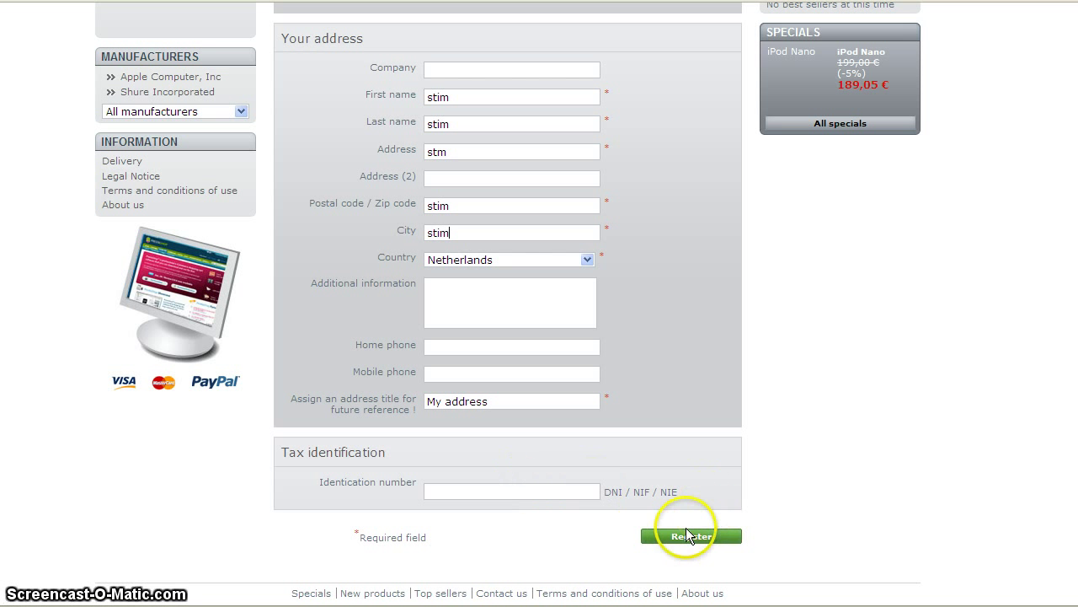
{"action": "left_click", "coordinate": [682, 532]}
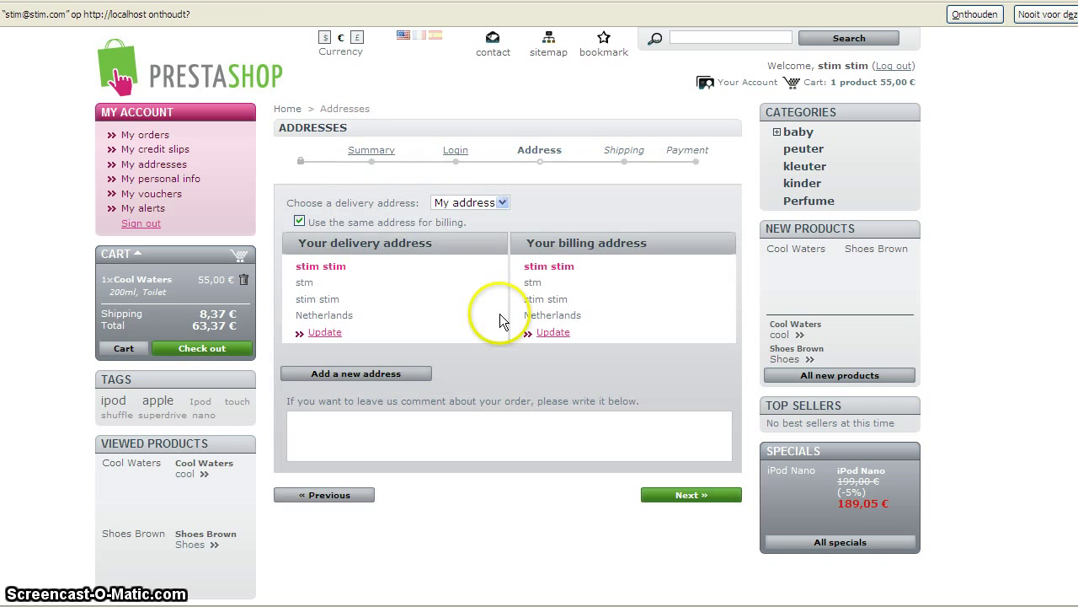
Confirm the delivery address and accept the terms of service for shipping.
{"action": "scroll", "coordinate": [501, 311], "scroll_direction": "down", "scroll_amount": 4}
{"action": "left_click", "coordinate": [712, 305]}
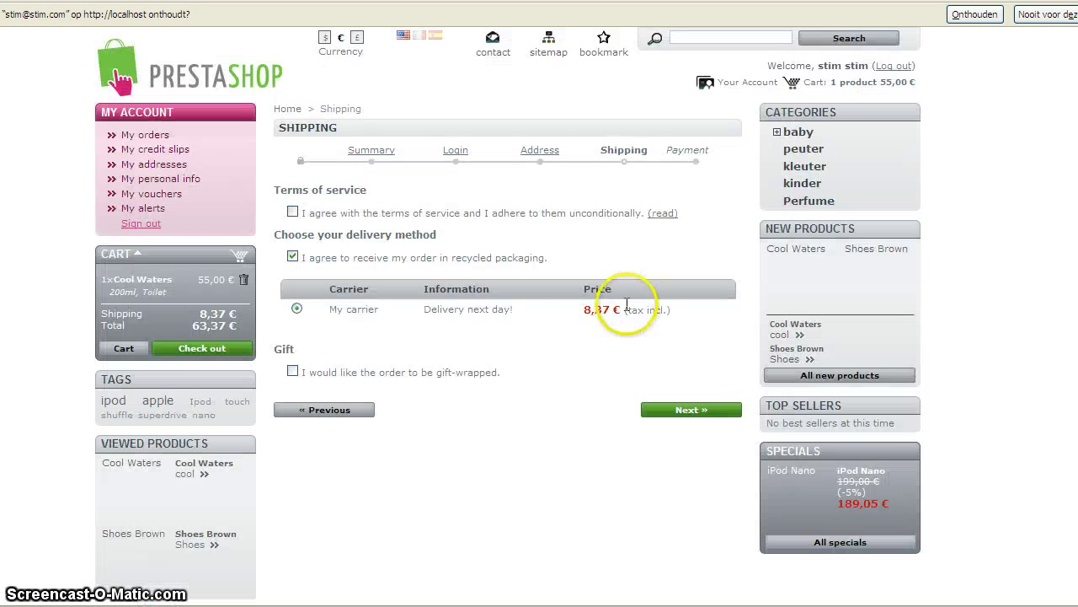
{"action": "left_click", "coordinate": [292, 212]}
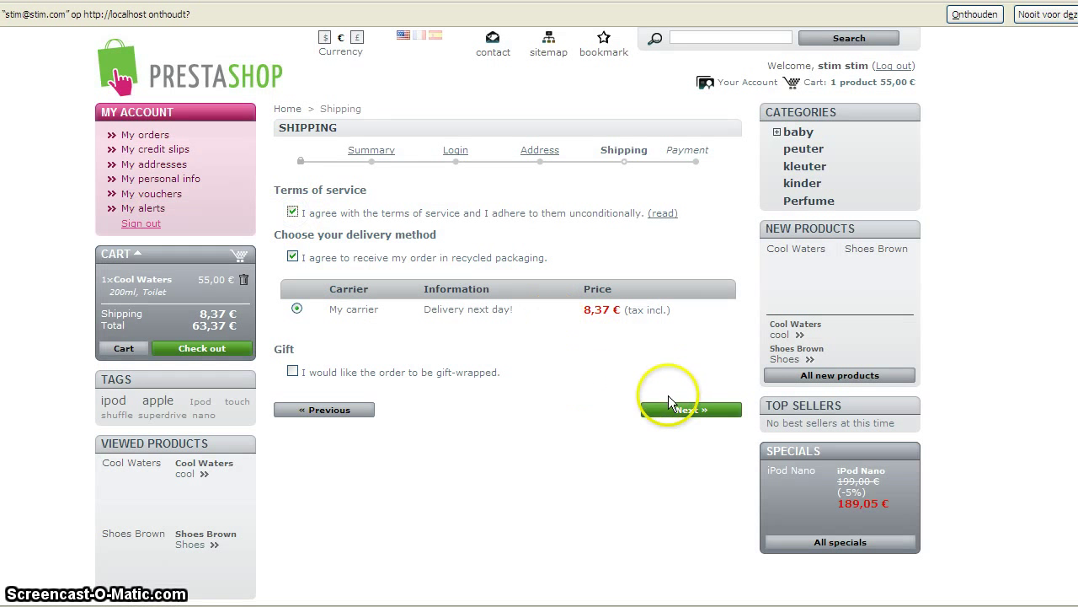
{"action": "left_click", "coordinate": [645, 411]}
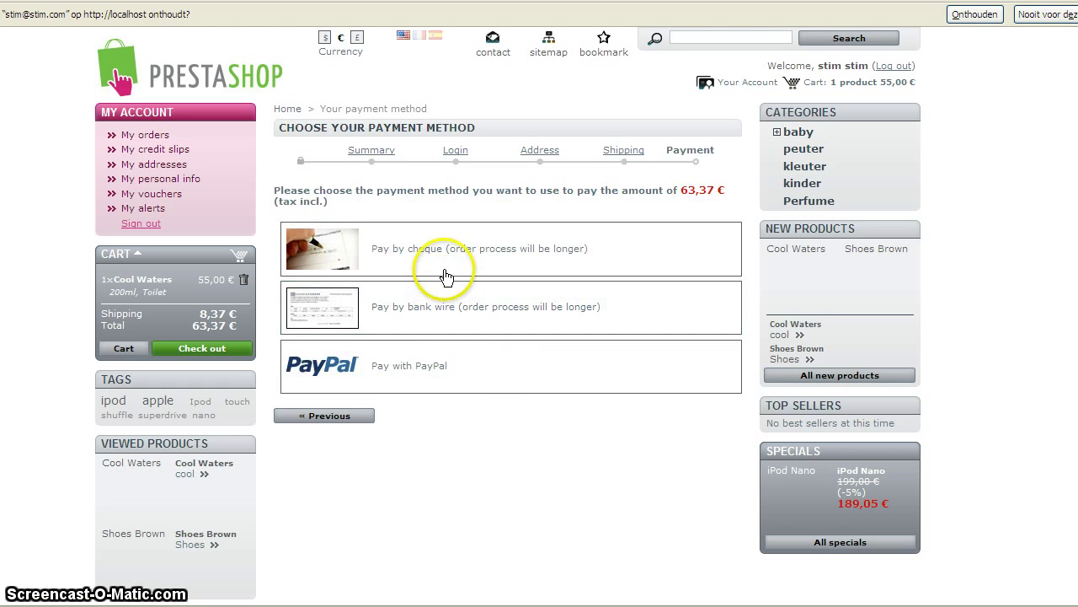
Choose Pay by cheque and confirm the 63,37 € order.
{"action": "left_click", "coordinate": [427, 267]}
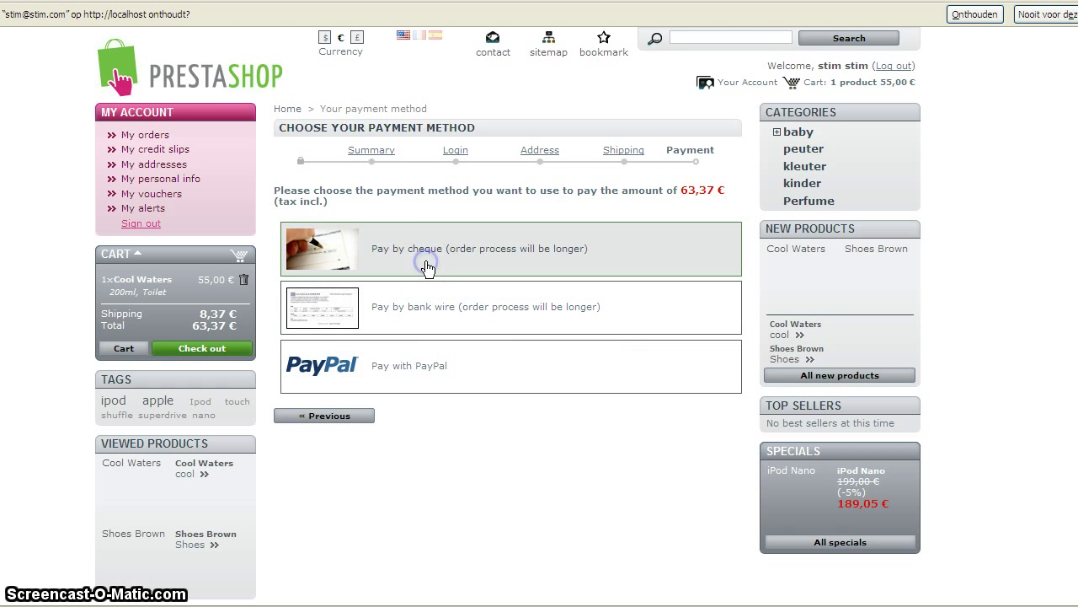
{"action": "left_click", "coordinate": [565, 263]}
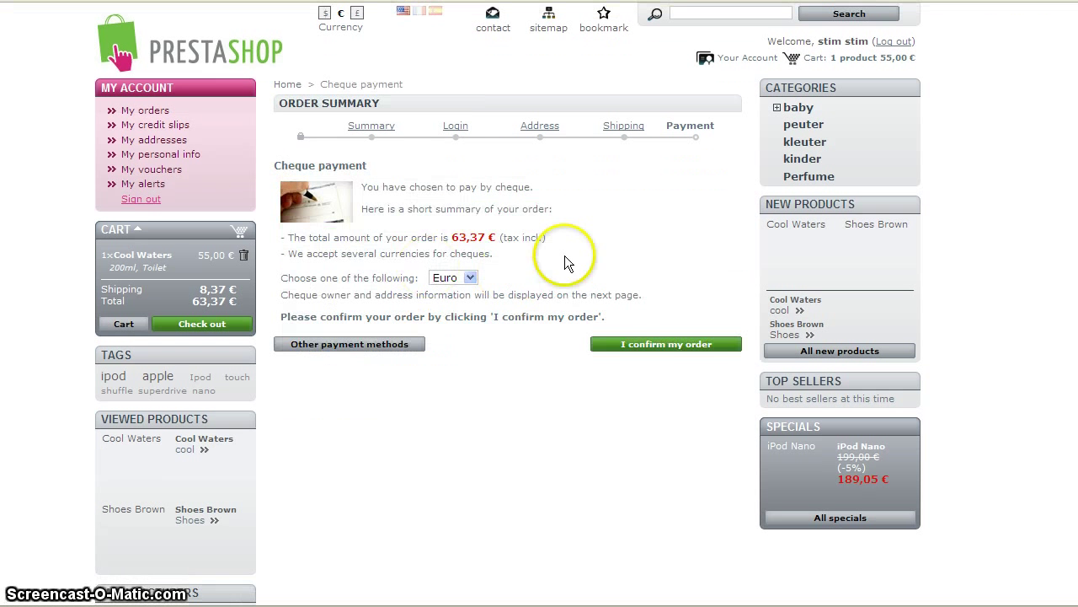
{"action": "left_click", "coordinate": [658, 346]}
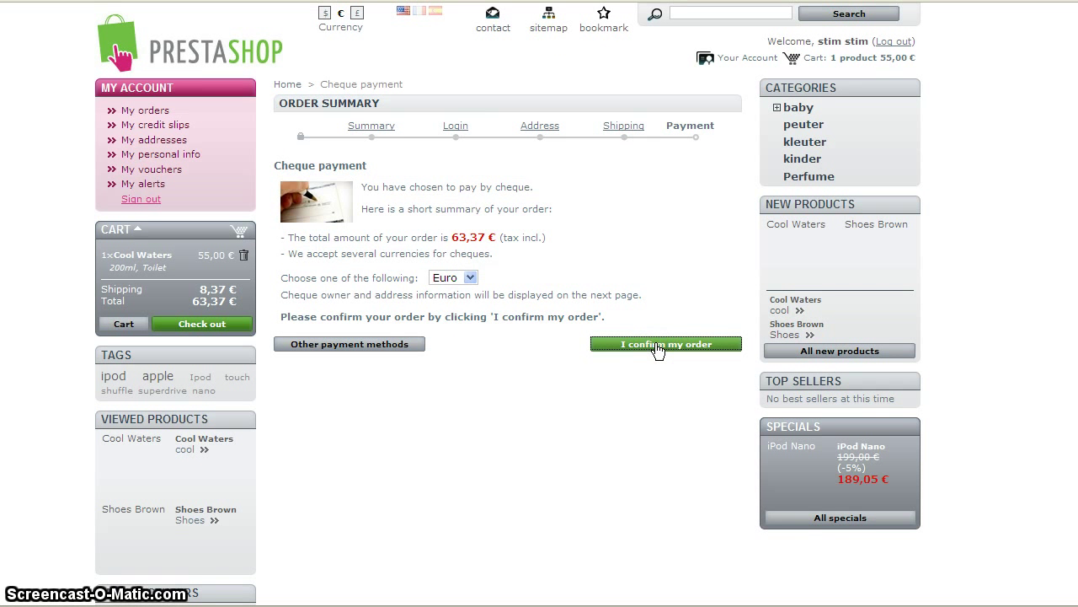
{"action": "left_click", "coordinate": [658, 347]}
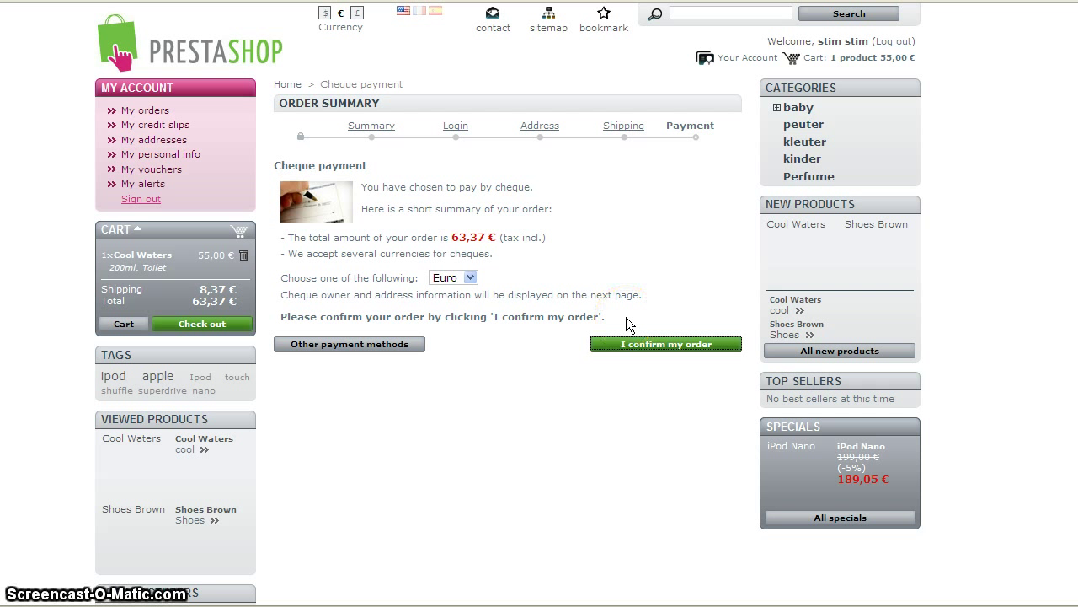
{"action": "left_click", "coordinate": [295, 156]}
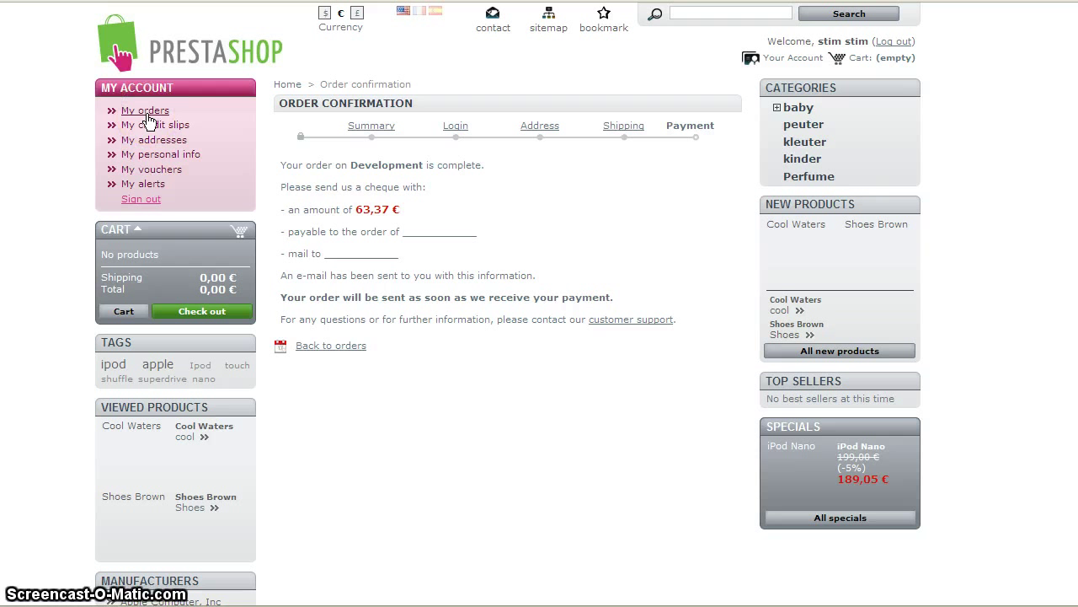
Open My orders, expand order #000002's details, then switch to the back-office browser tab.
{"action": "left_click", "coordinate": [146, 116]}
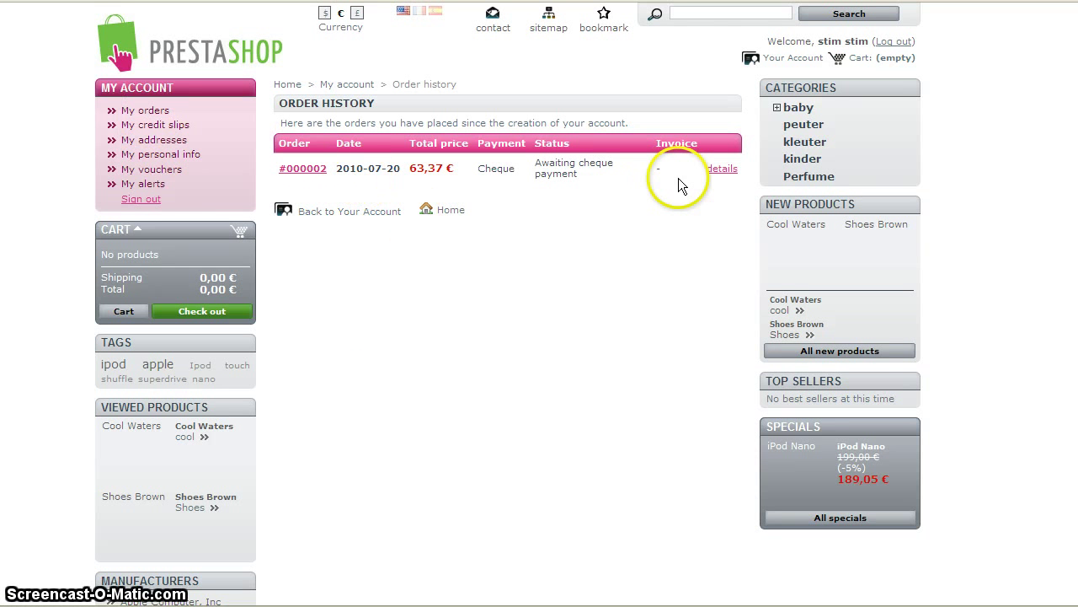
{"action": "left_click", "coordinate": [710, 170]}
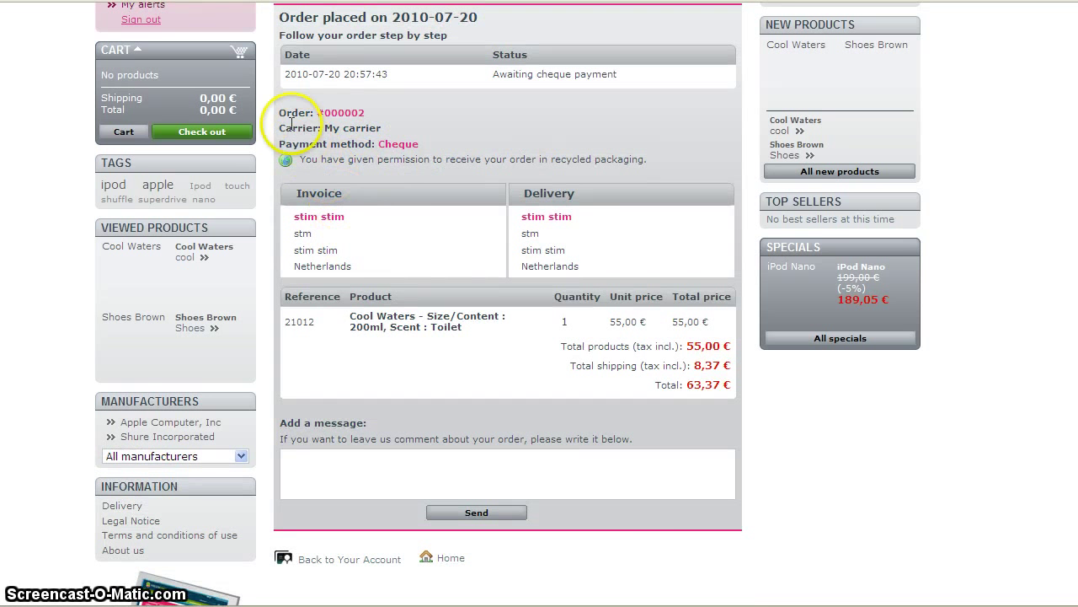
{"action": "left_click", "coordinate": [283, 113]}
{"action": "left_click_drag", "start_coordinate": [283, 112], "coordinate": [426, 113]}
{"action": "scroll", "coordinate": [413, 329], "scroll_direction": "up", "scroll_amount": 3}
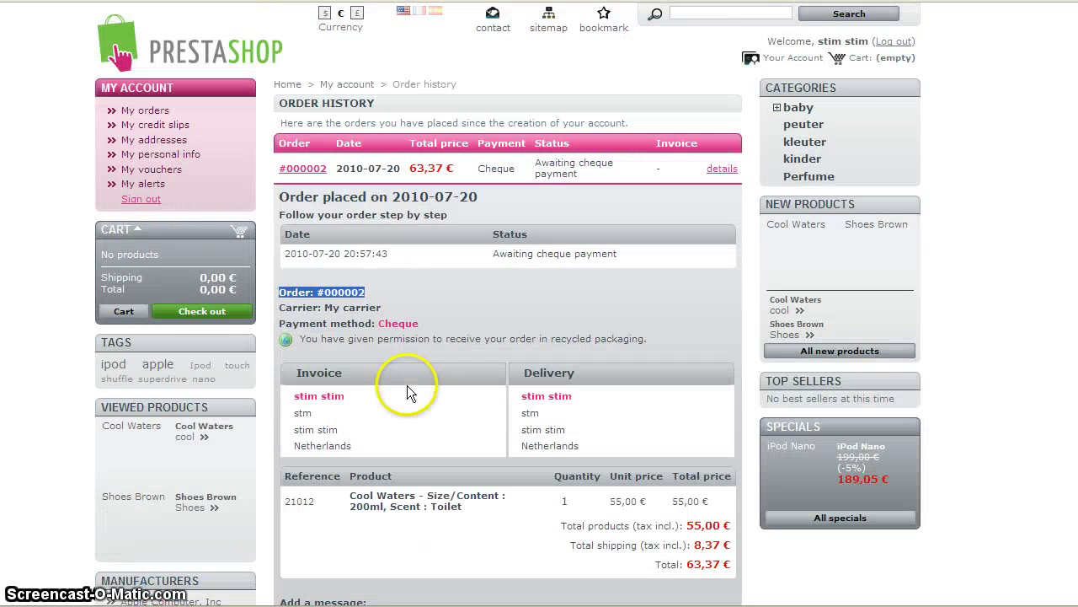
Open order #000002 from the refreshed orders list and set its status to Payment accepted.
{"action": "left_click", "coordinate": [173, 13]}
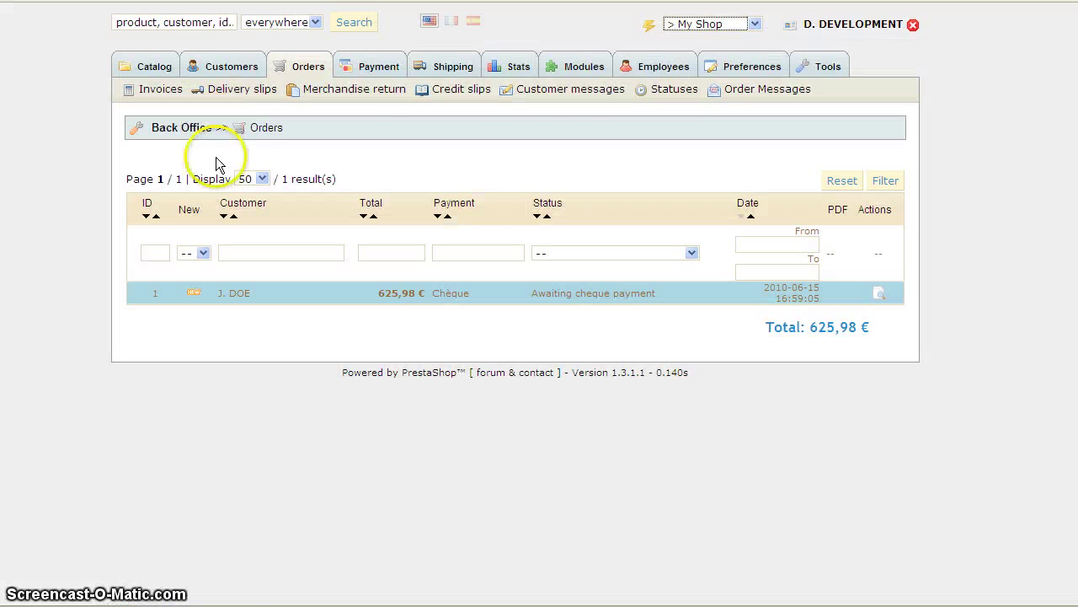
{"action": "left_click", "coordinate": [289, 67]}
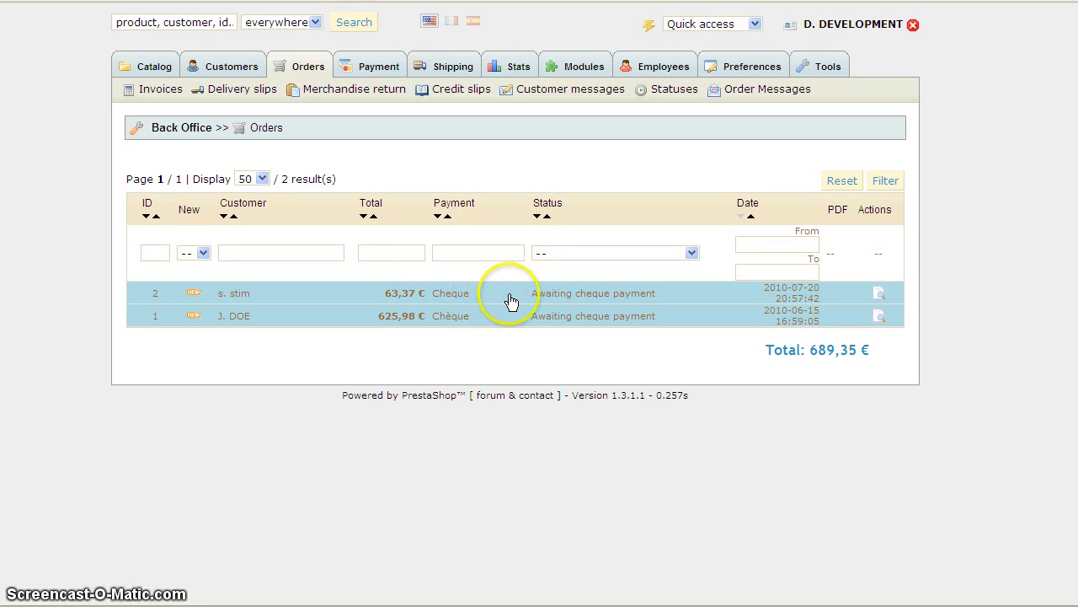
{"action": "left_click", "coordinate": [519, 300]}
{"action": "left_click", "coordinate": [335, 239]}
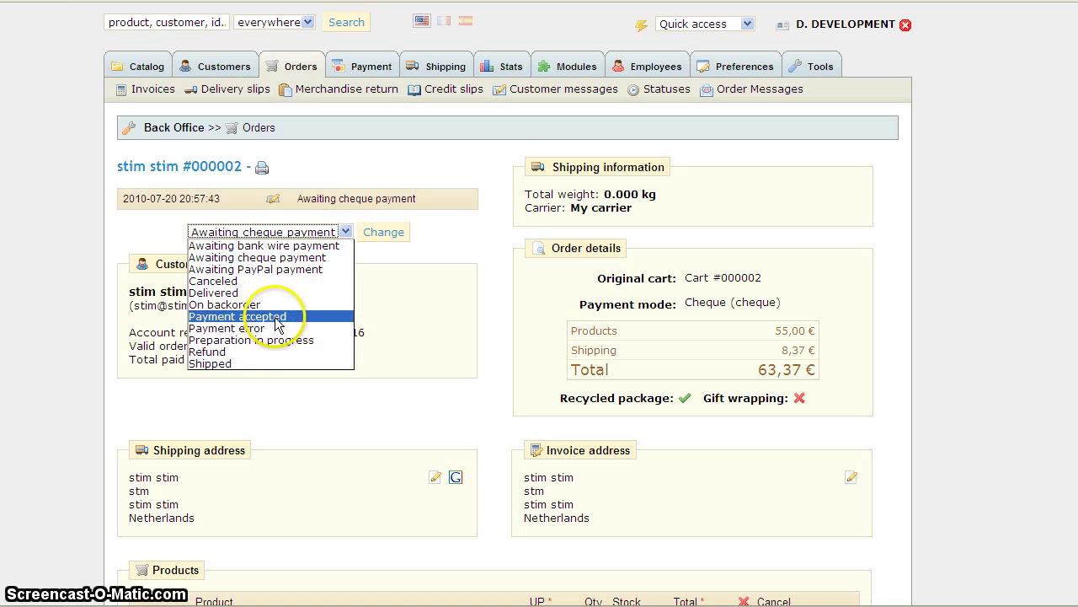
{"action": "left_click", "coordinate": [278, 317]}
{"action": "left_click", "coordinate": [378, 232]}
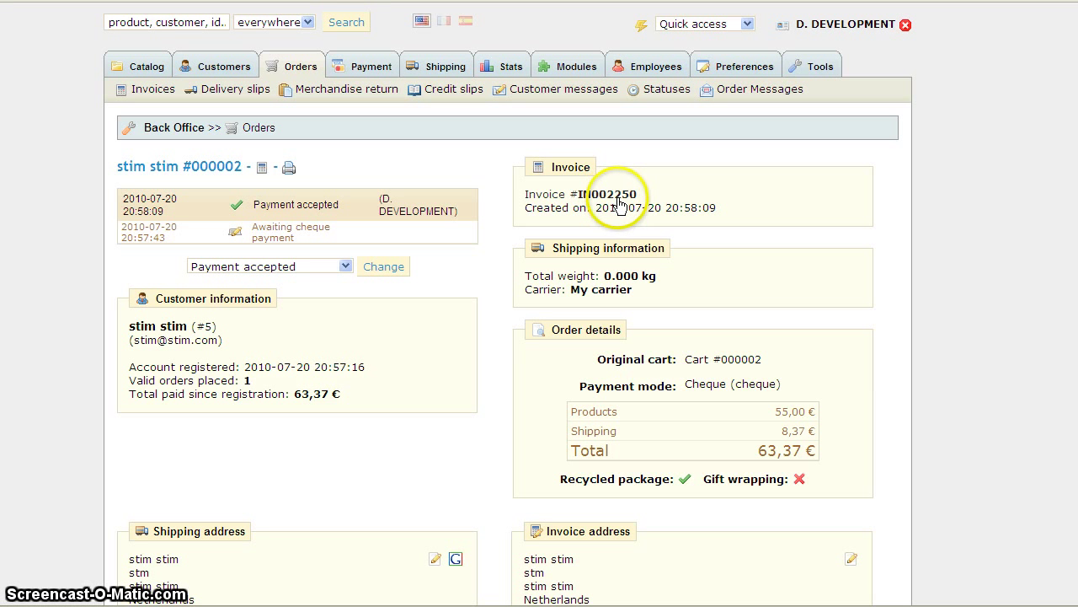
Check that the invoice settings now show 2251 as the next invoice number.
{"action": "left_click", "coordinate": [153, 88]}
{"action": "scroll", "coordinate": [303, 417], "scroll_direction": "down", "scroll_amount": 1}
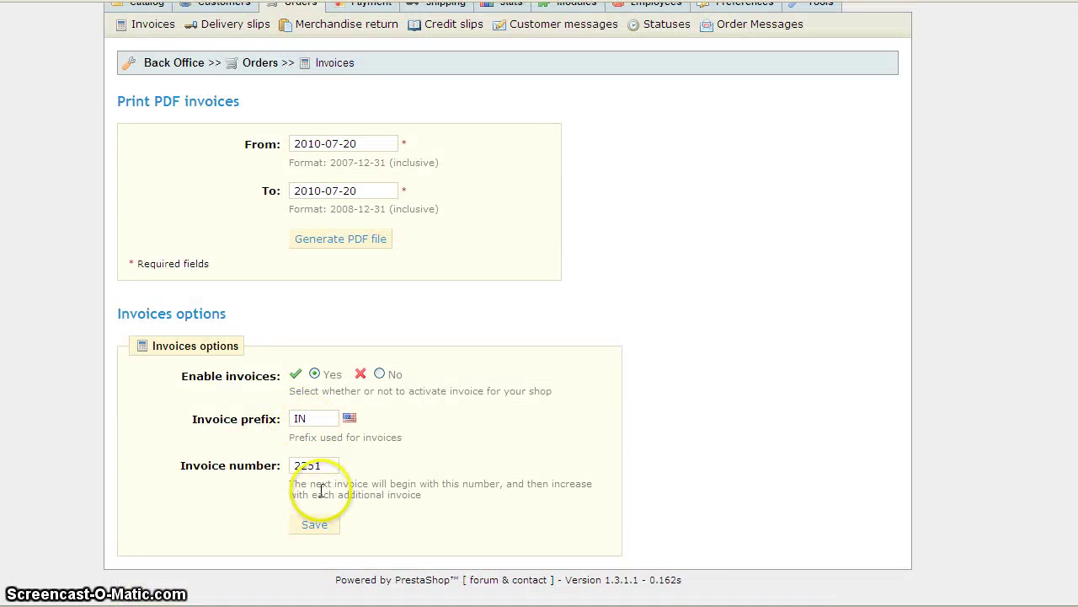
{"action": "left_click_drag", "start_coordinate": [328, 474], "coordinate": [292, 467]}
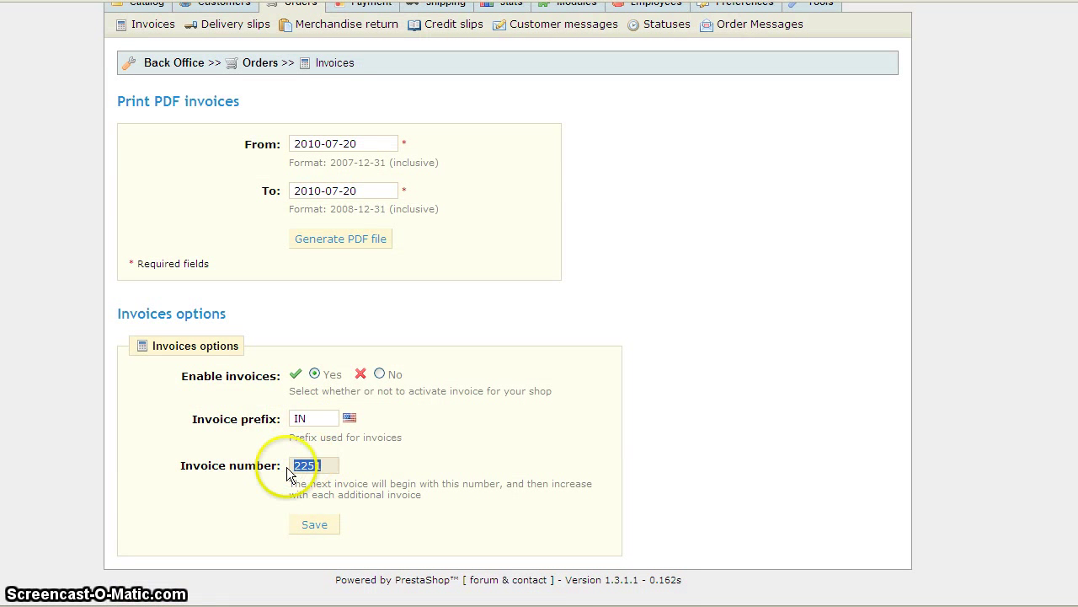
{"action": "scroll", "coordinate": [330, 424], "scroll_direction": "up", "scroll_amount": 1}
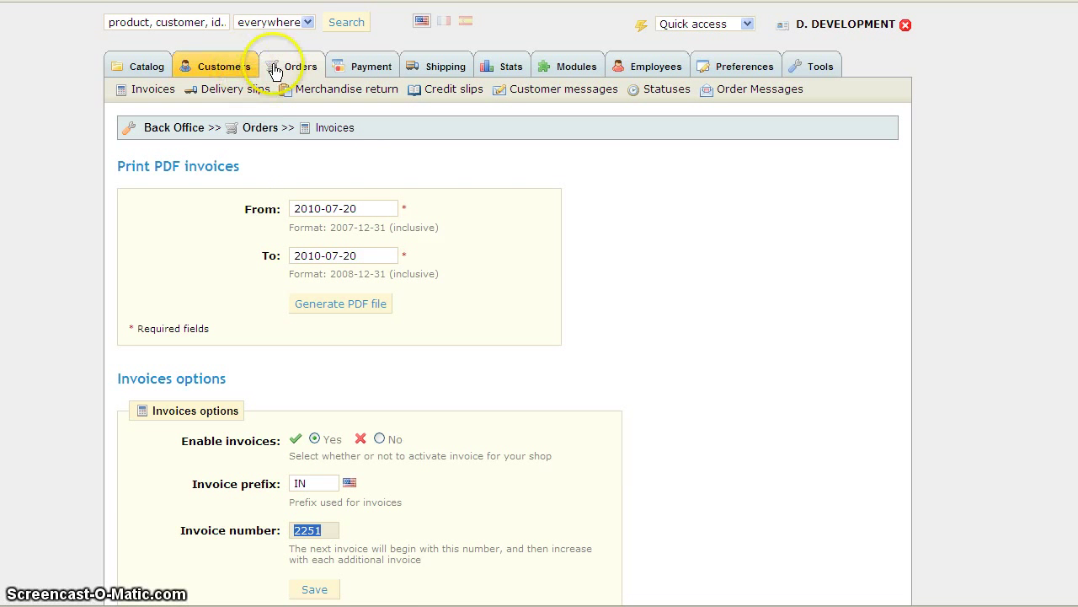
Reload the back-office orders list and reopen order #000002.
{"action": "left_click", "coordinate": [276, 69]}
{"action": "left_click", "coordinate": [288, 68]}
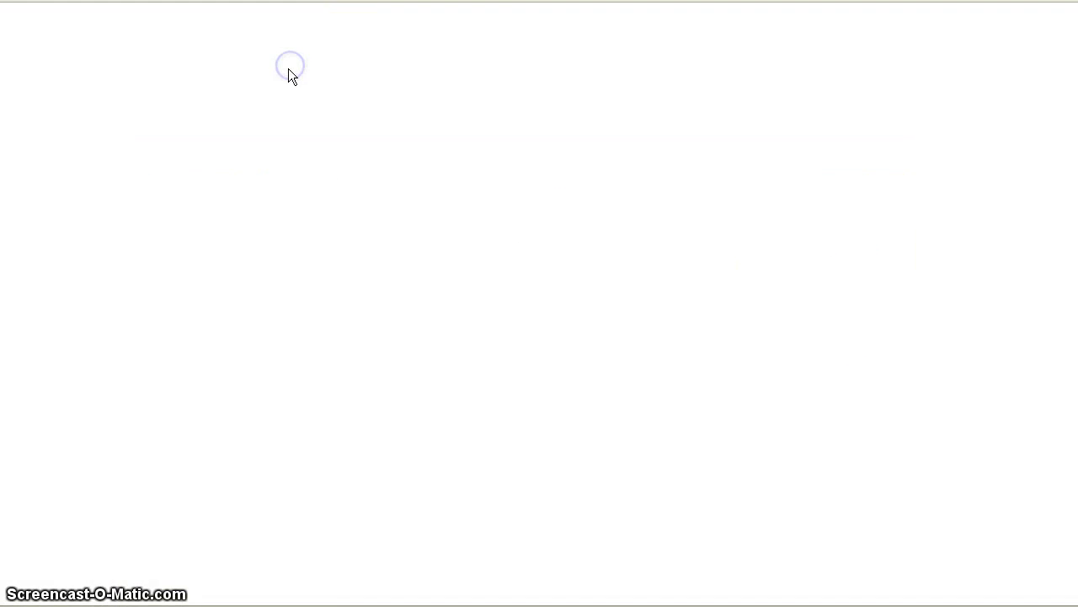
{"action": "left_click", "coordinate": [295, 299]}
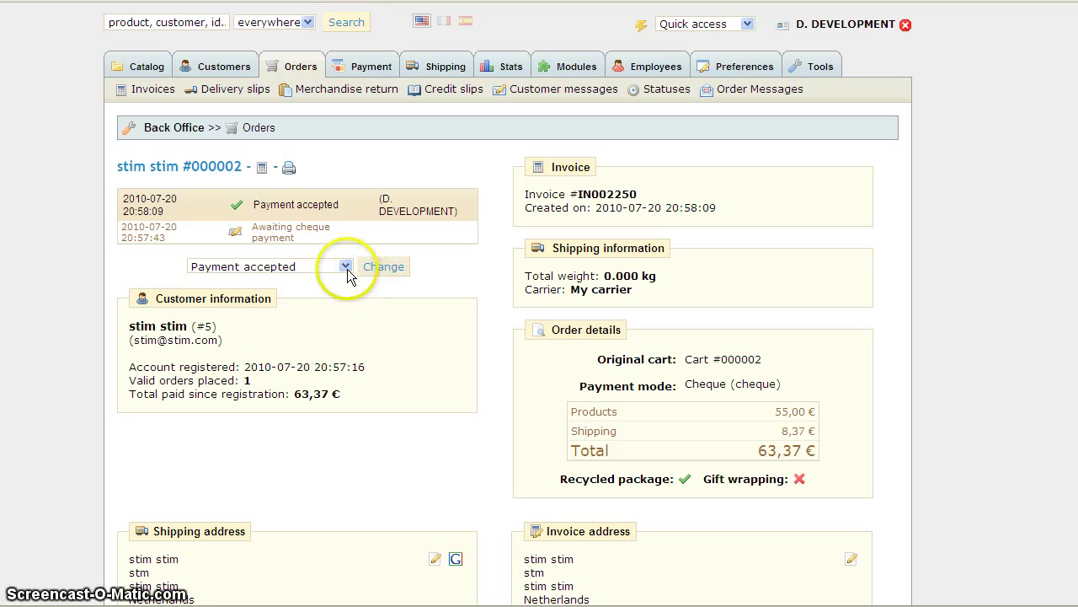
Change order #000002's status to Preparation in progress, generating delivery slip DE001875.
{"action": "left_click", "coordinate": [346, 267]}
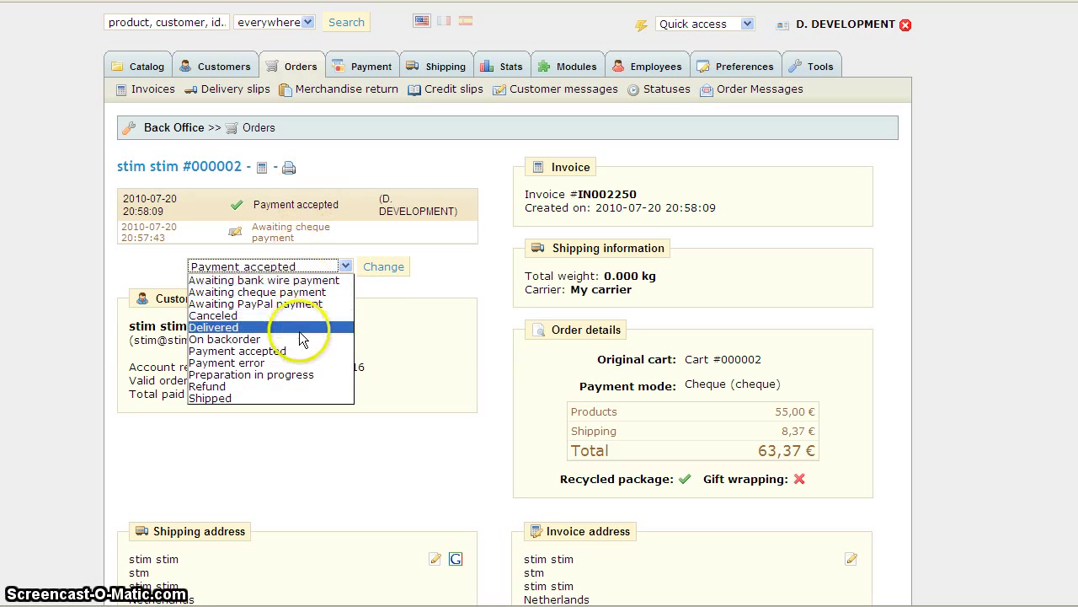
{"action": "left_click", "coordinate": [282, 374]}
{"action": "left_click", "coordinate": [401, 275]}
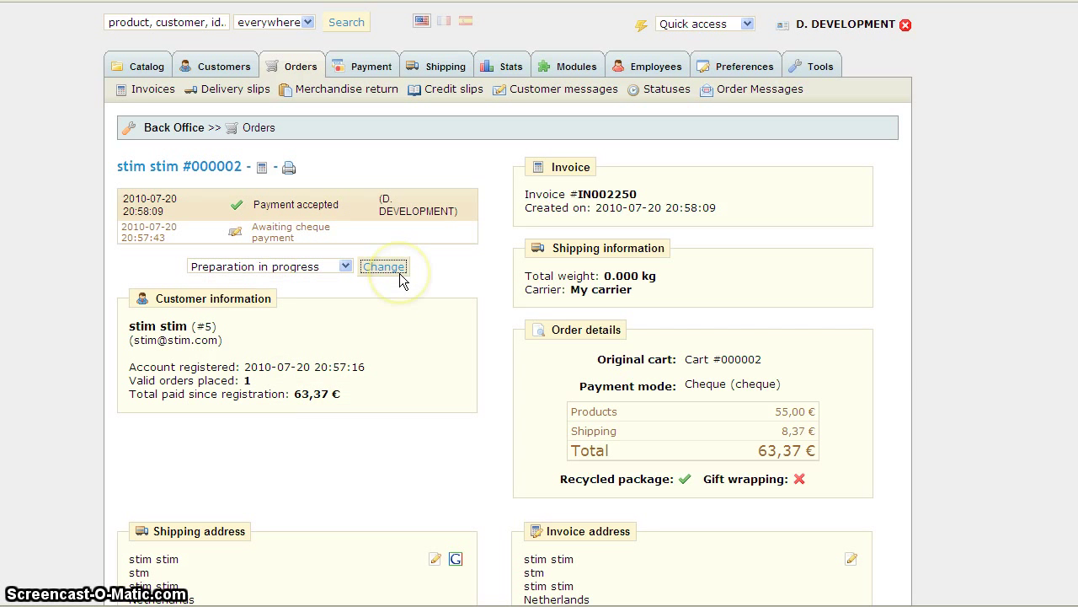